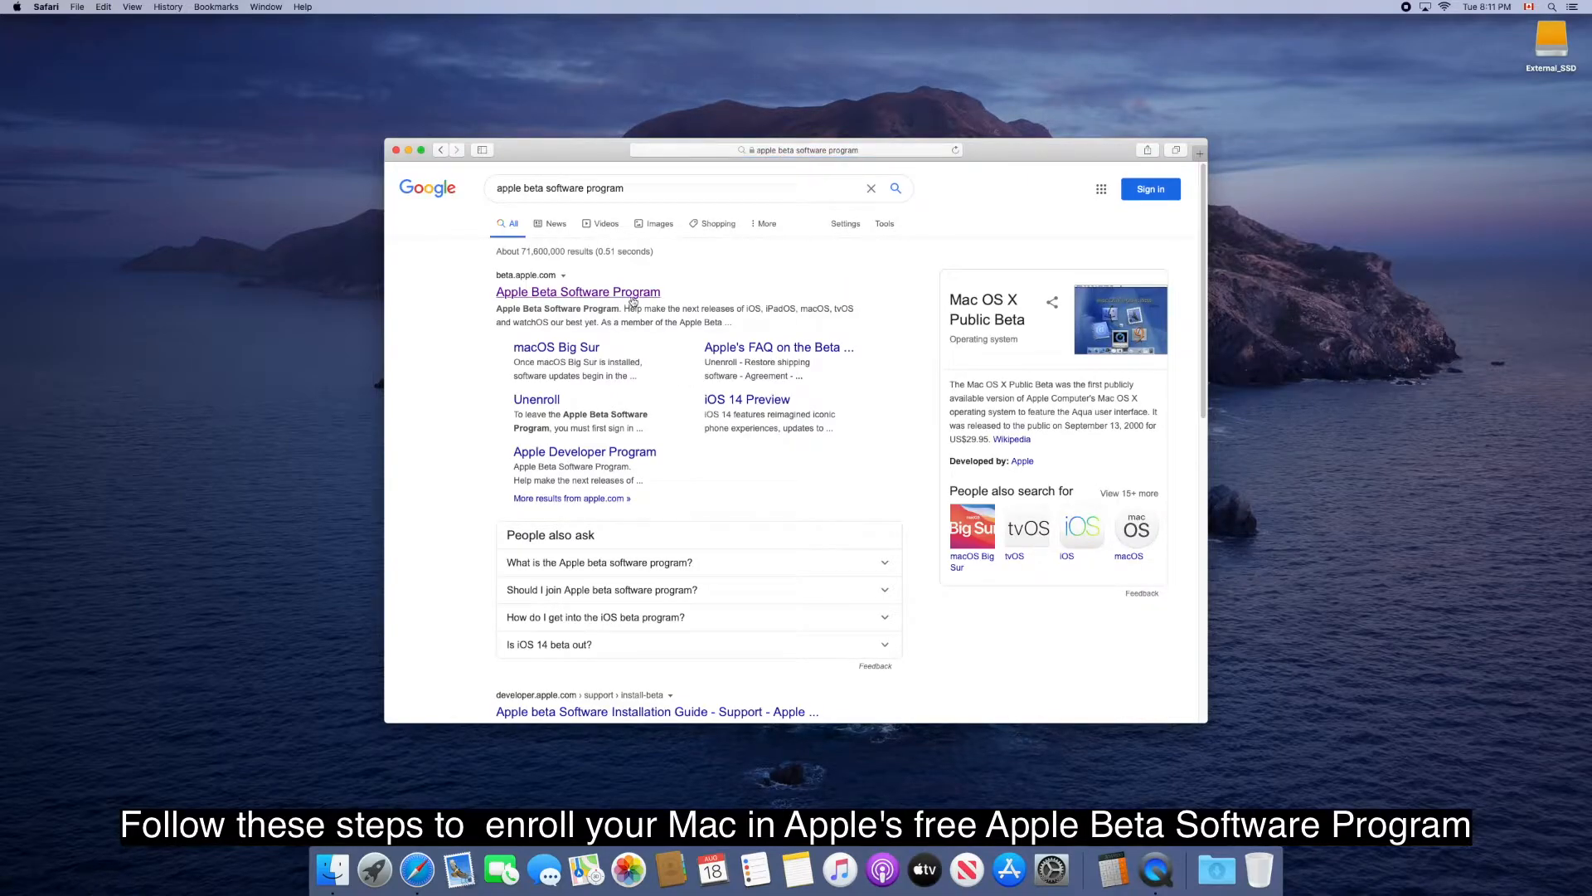
- Open the Apple Beta Software Program result and choose Sign up to reach the Apple ID sign-in
click(634, 298)
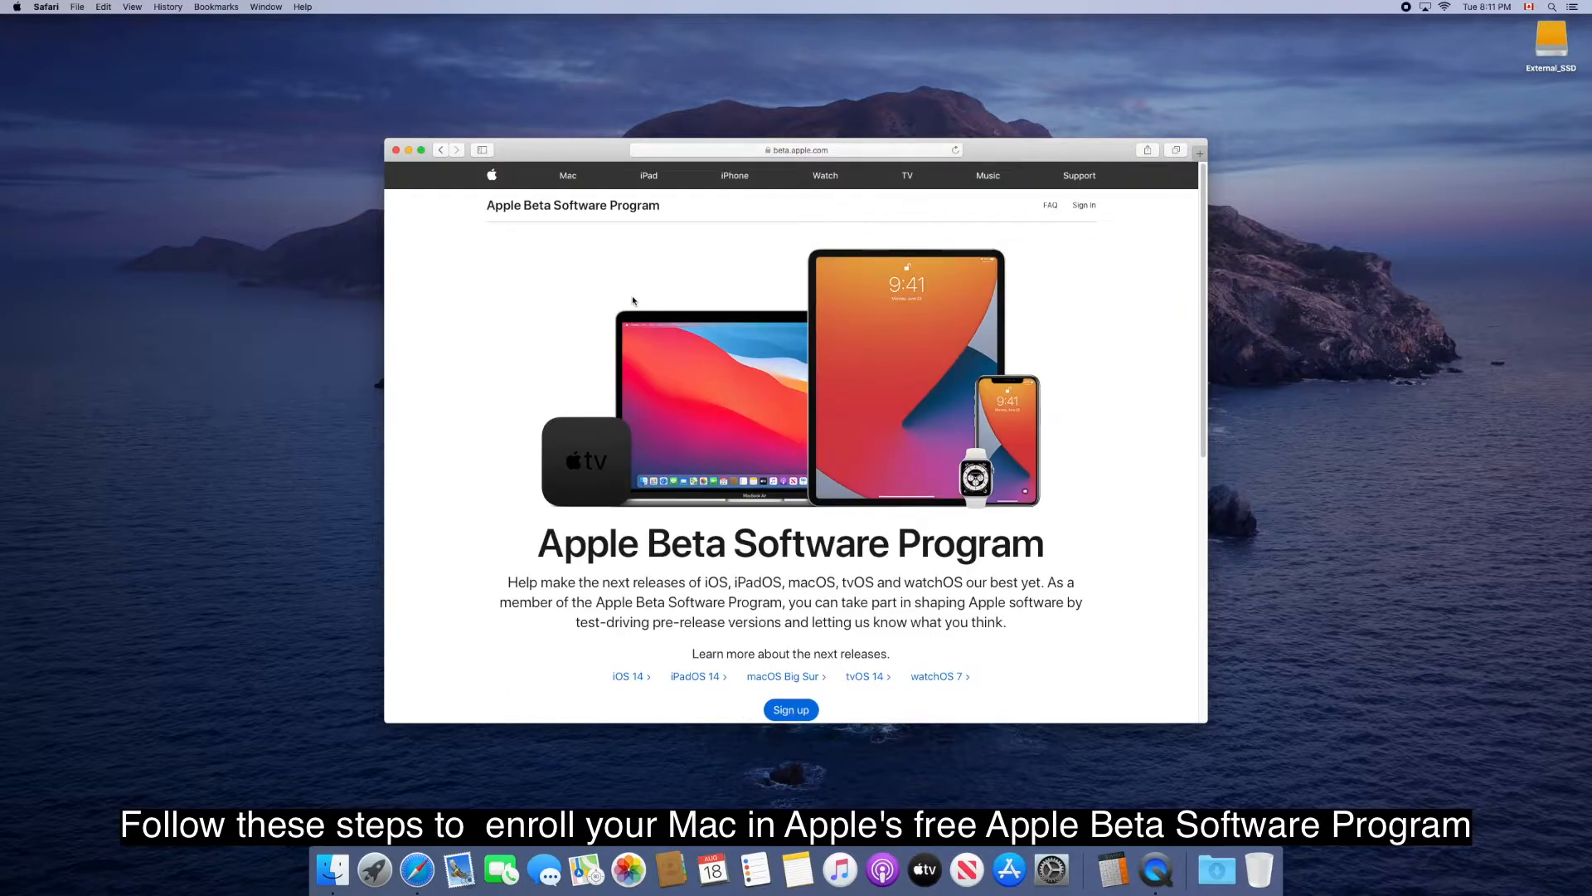
scroll(995, 467, down, 1)
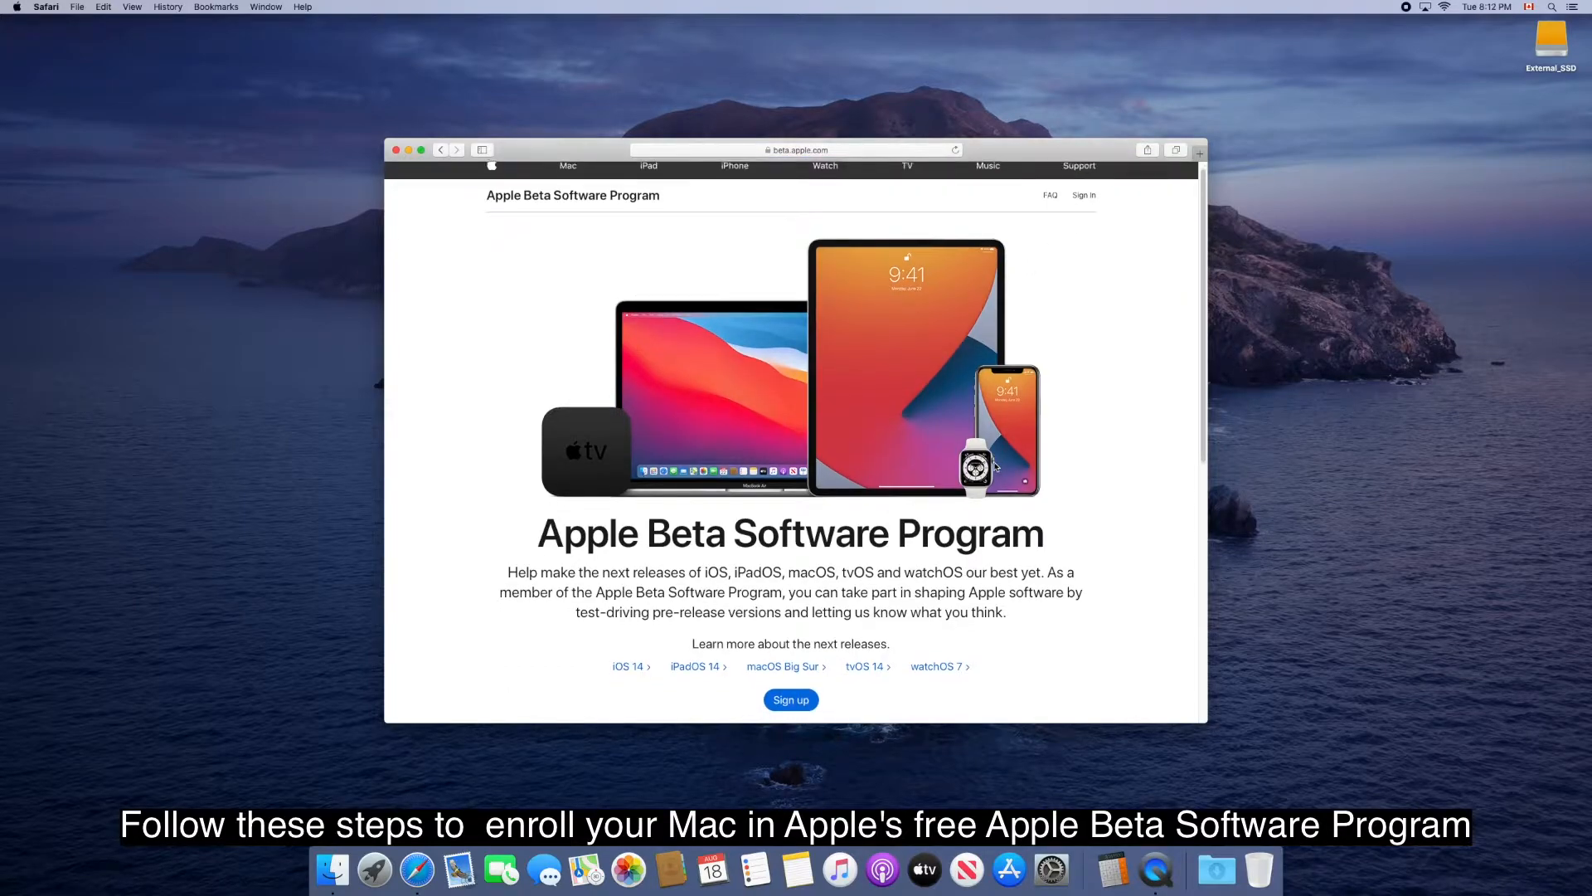
scroll(995, 466, down, 3)
click(804, 655)
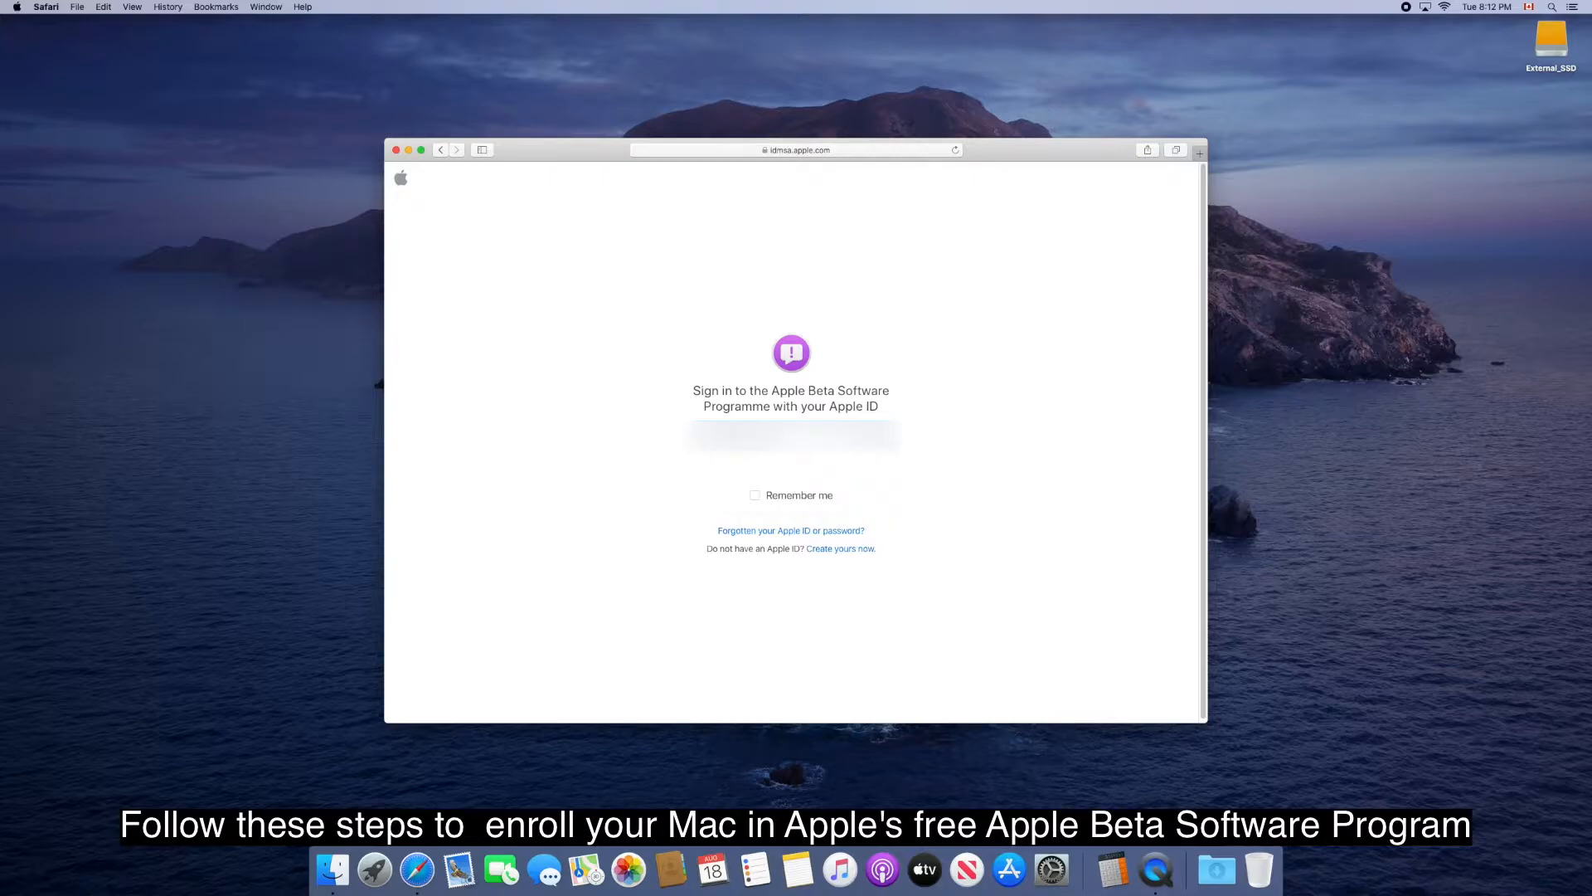
- Sign in with the Apple ID password and verification code, choosing Not Now and Never for This Website
key(Return)
text(•••••••••••)
click(877, 465)
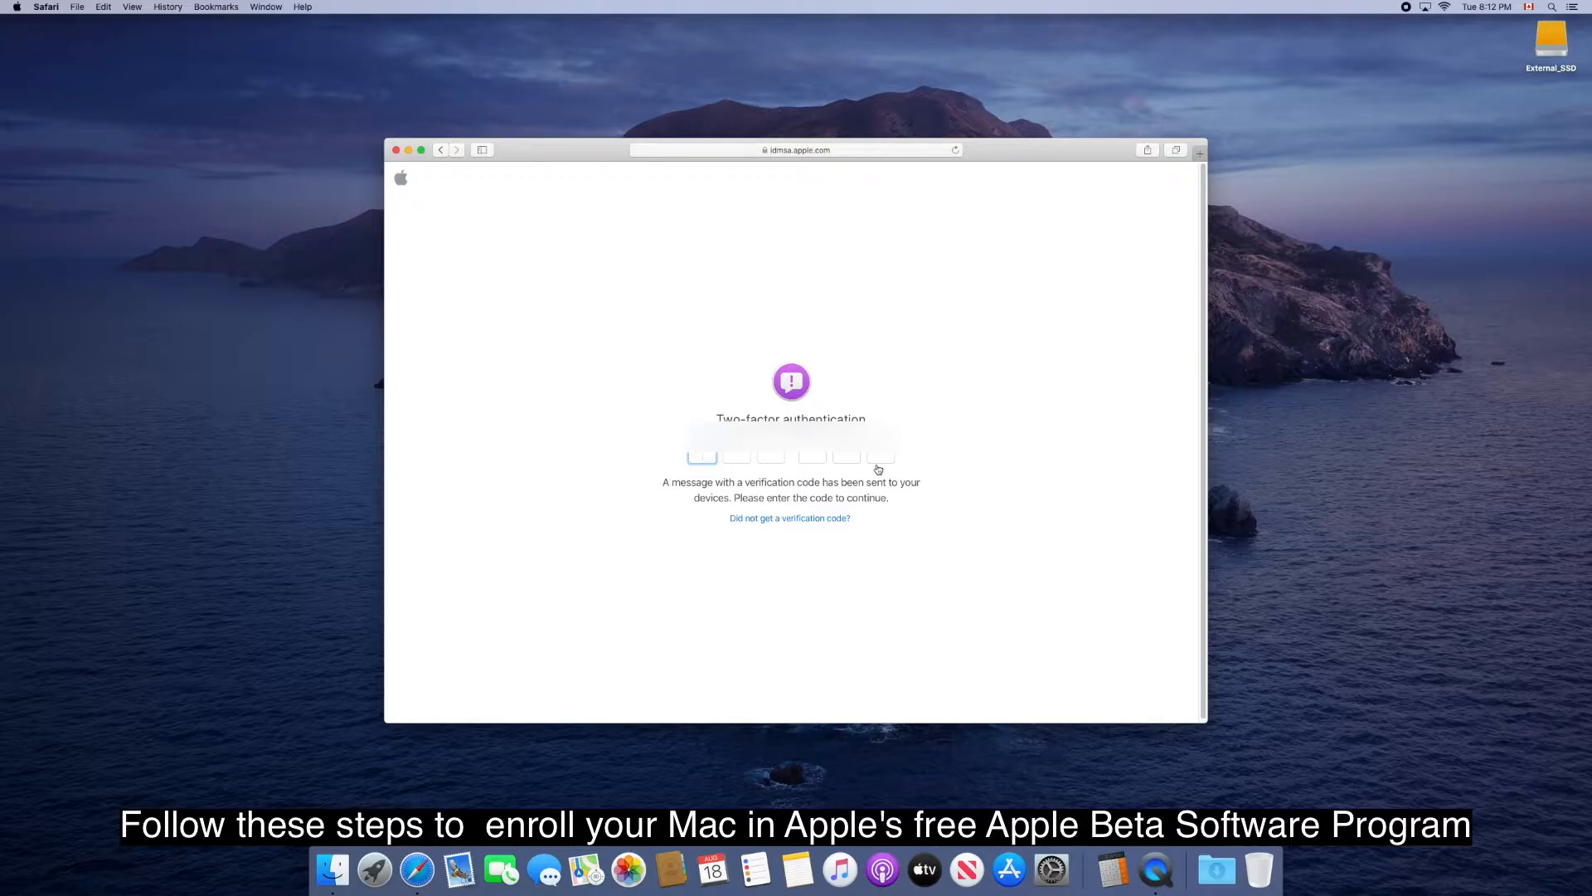
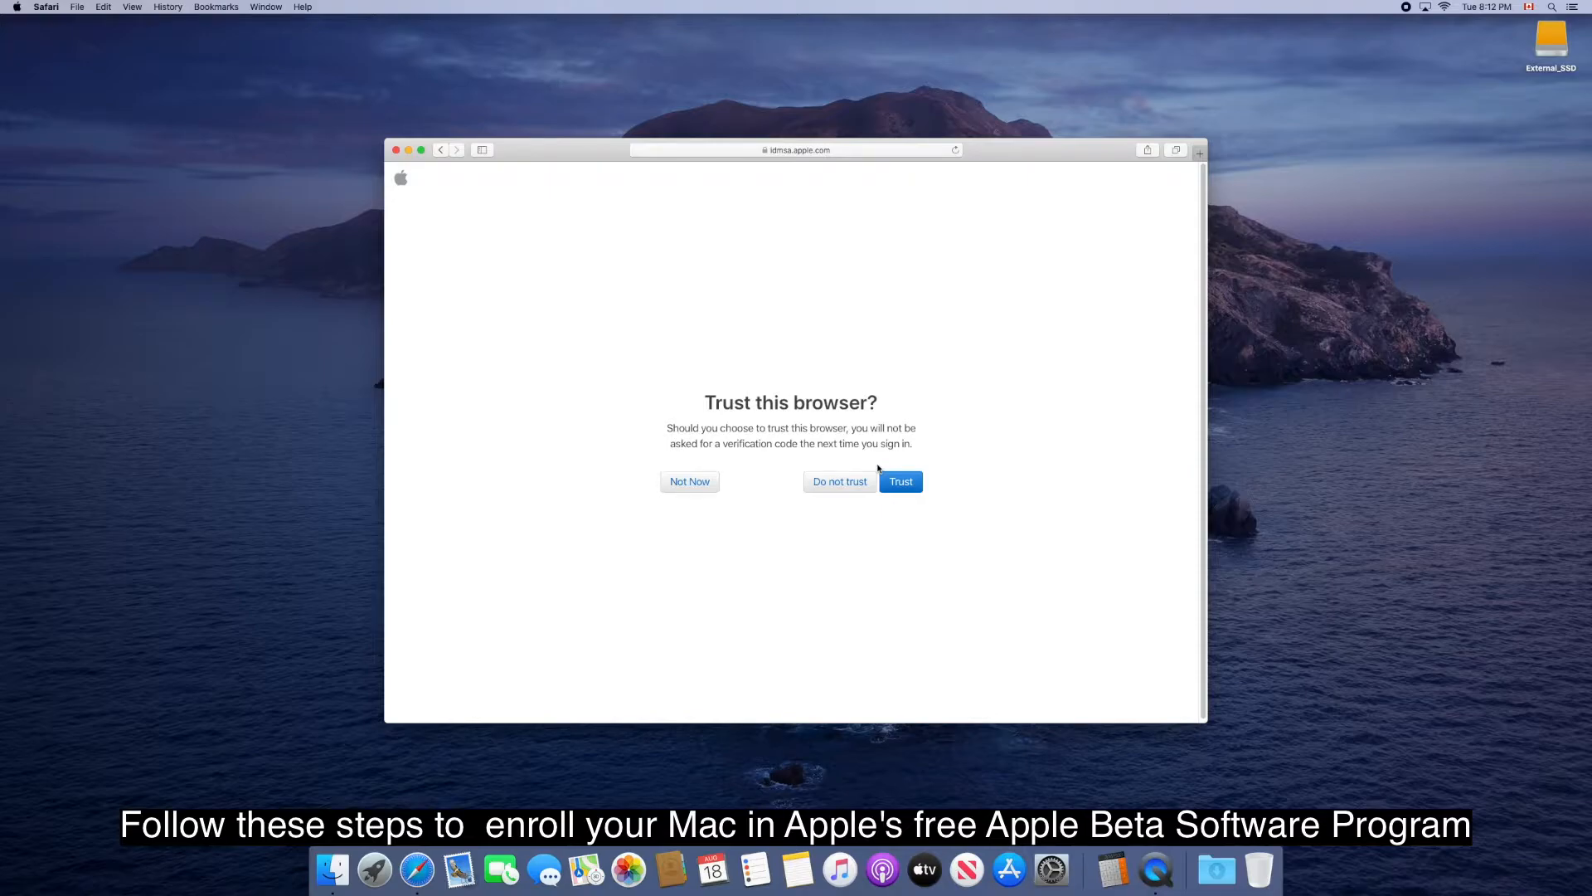
click(682, 489)
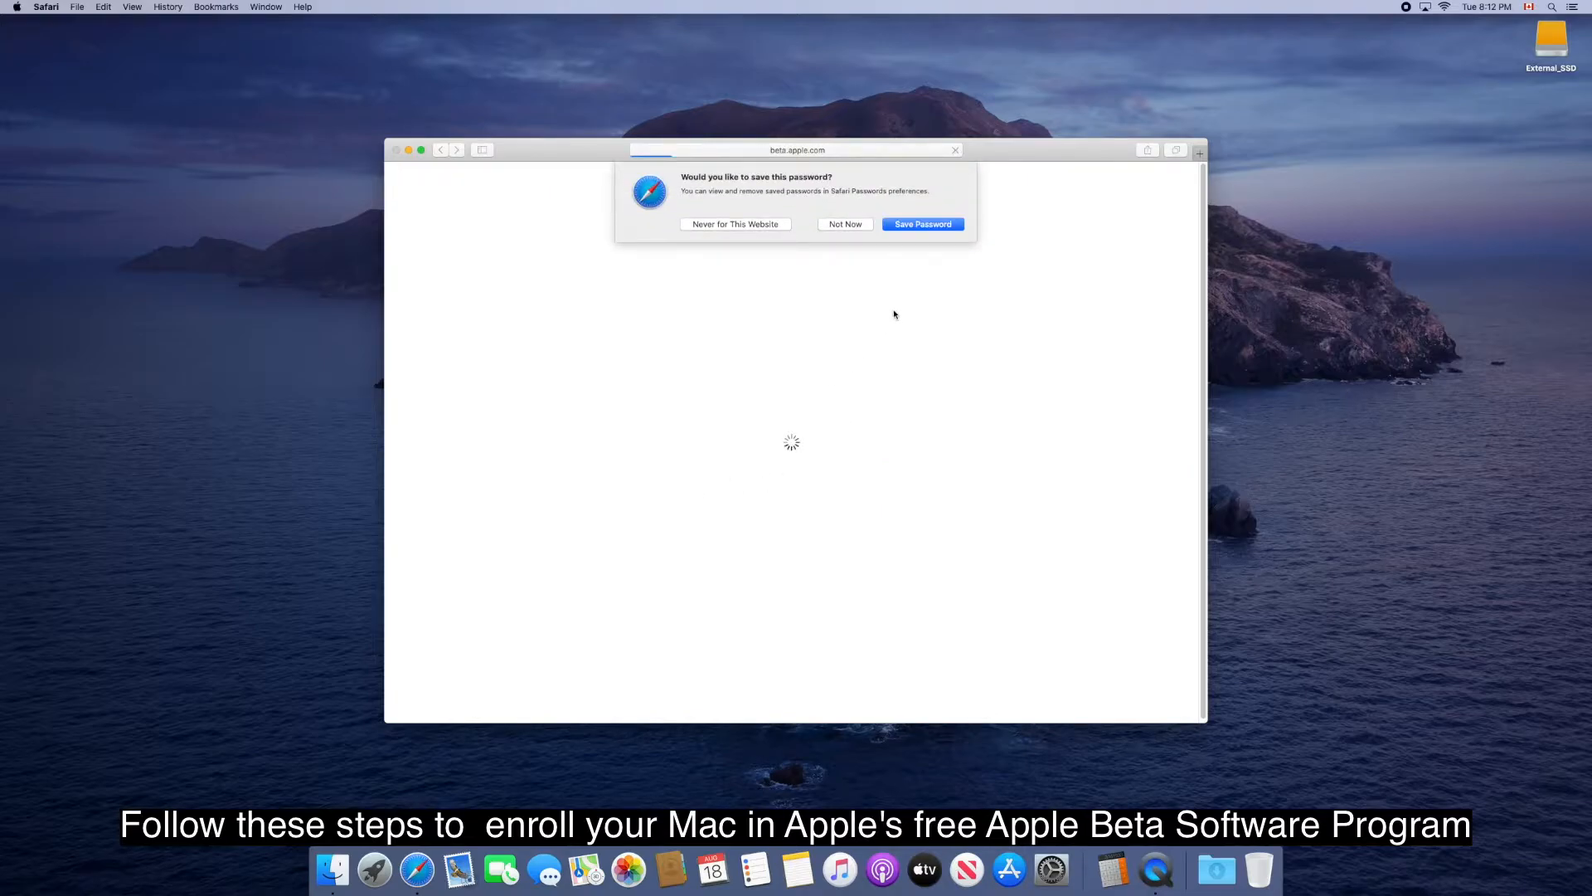
click(770, 225)
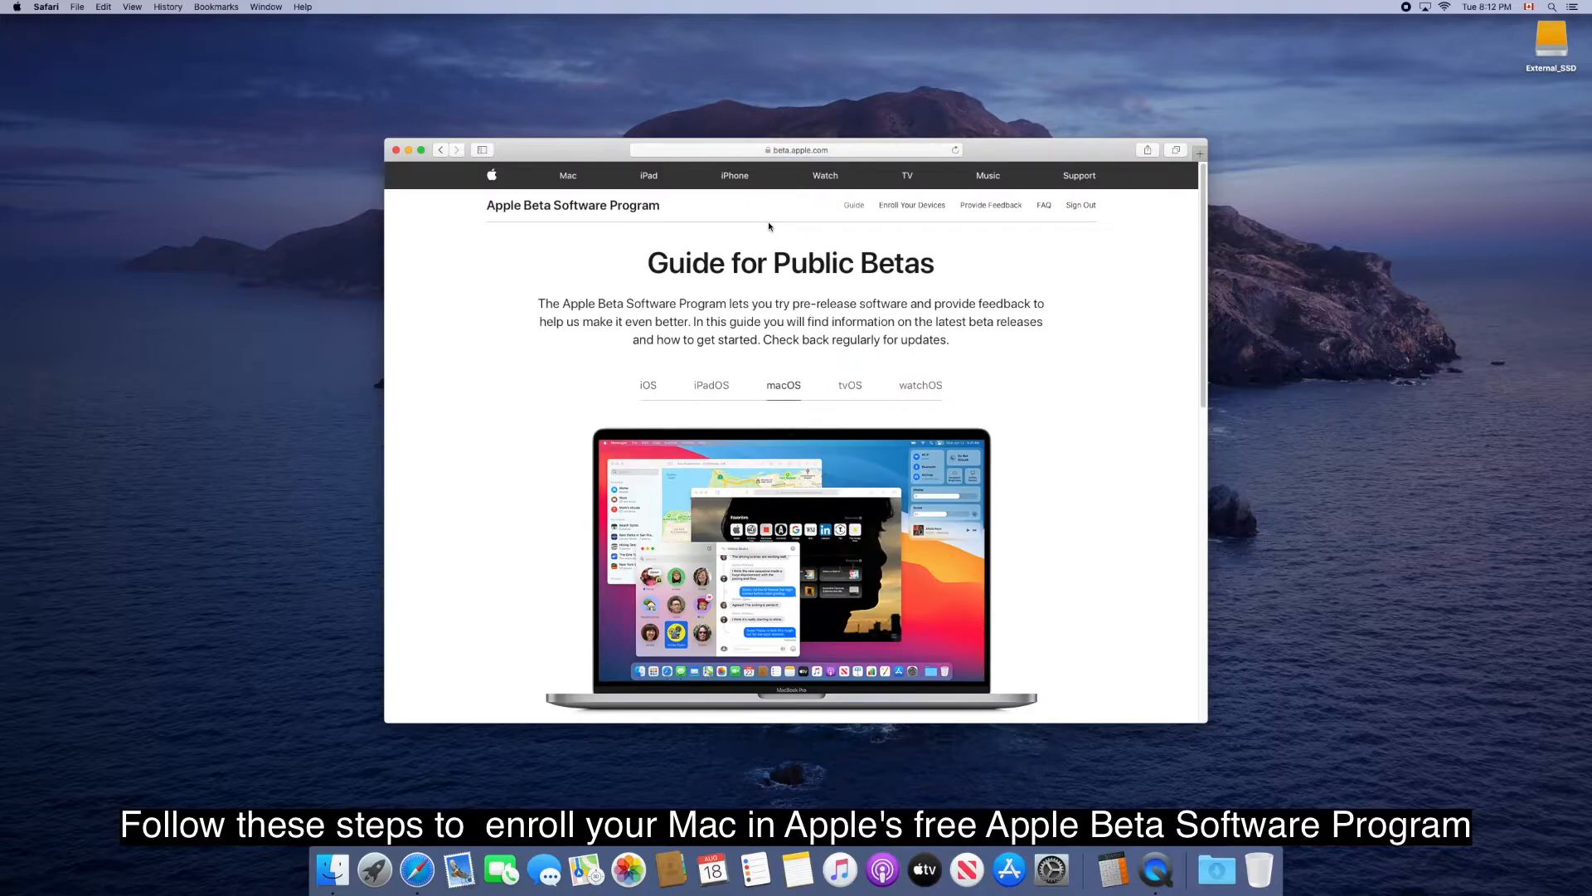
- Follow the 'enroll your Mac' link on the Guide for Public Betas page
scroll(1060, 351, down, 5)
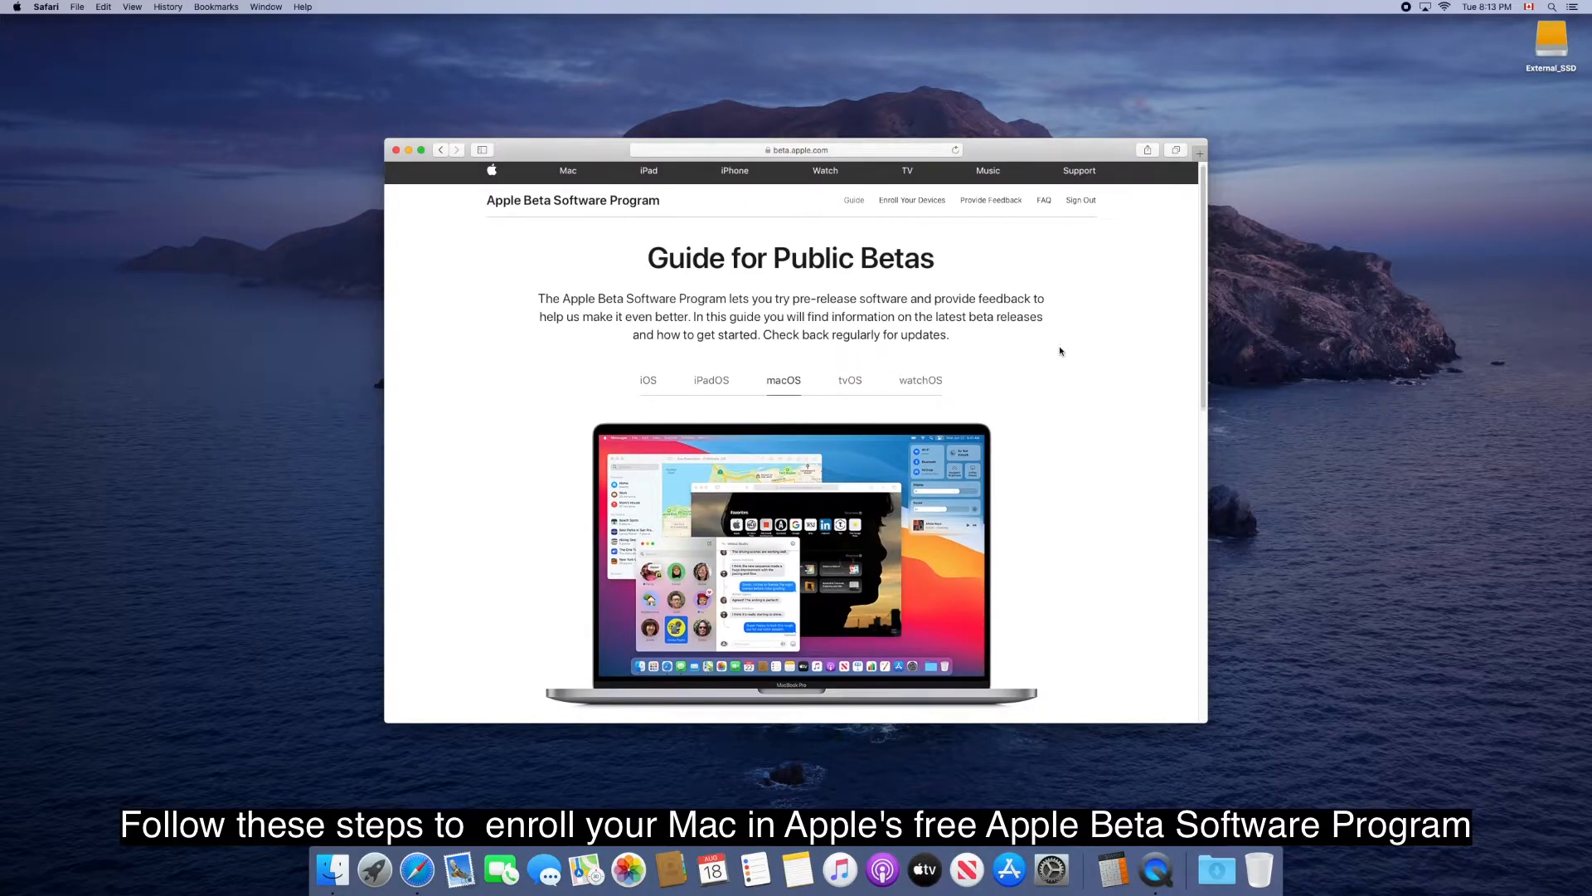
scroll(1060, 351, down, 5)
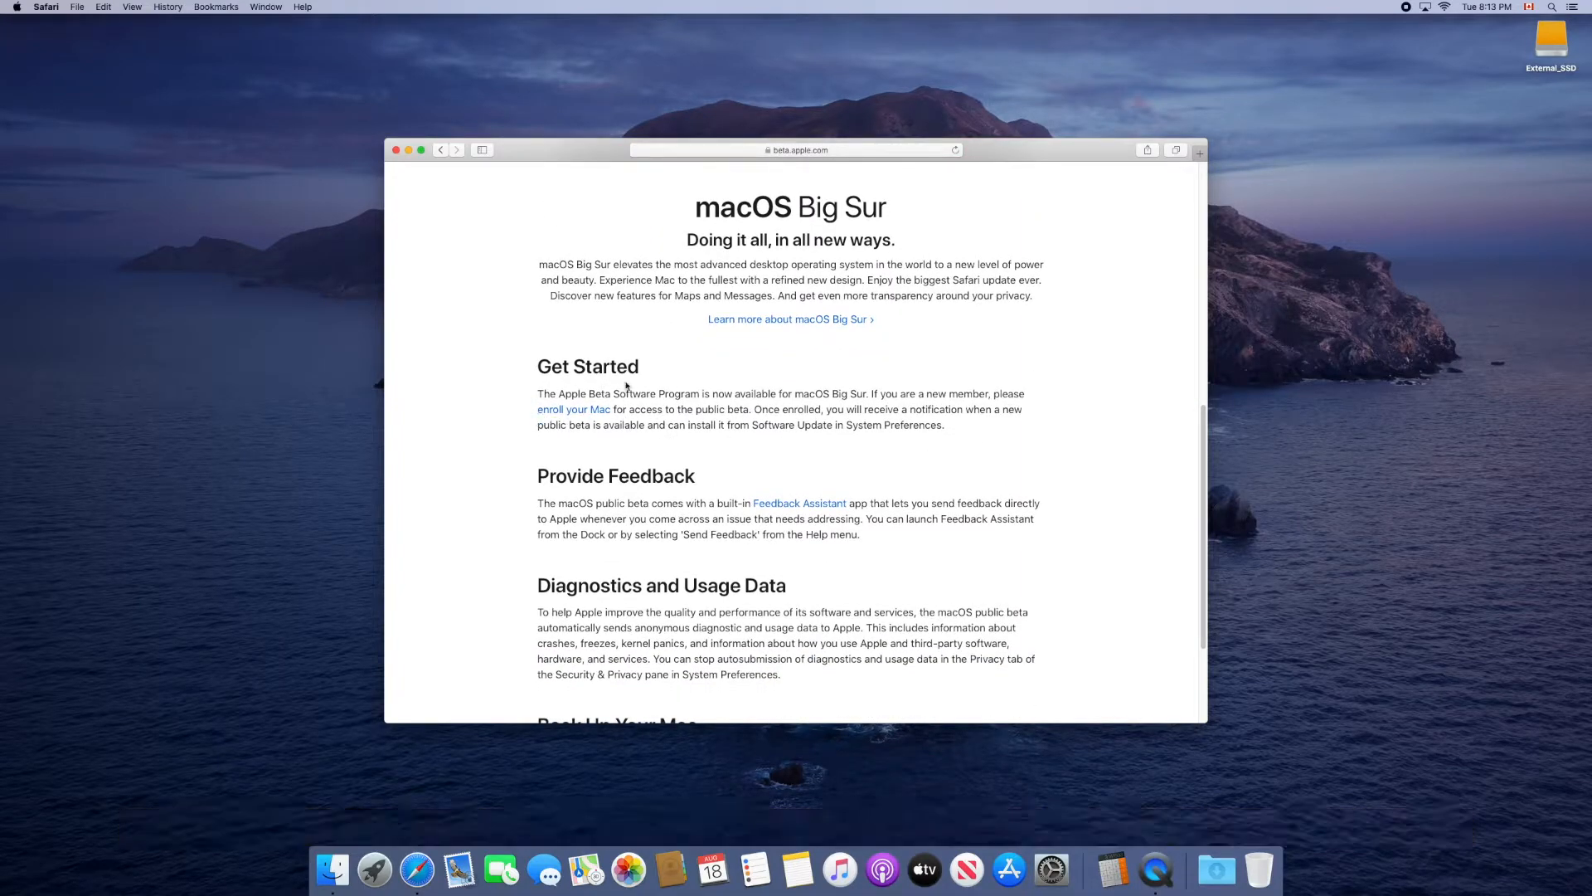
click(594, 412)
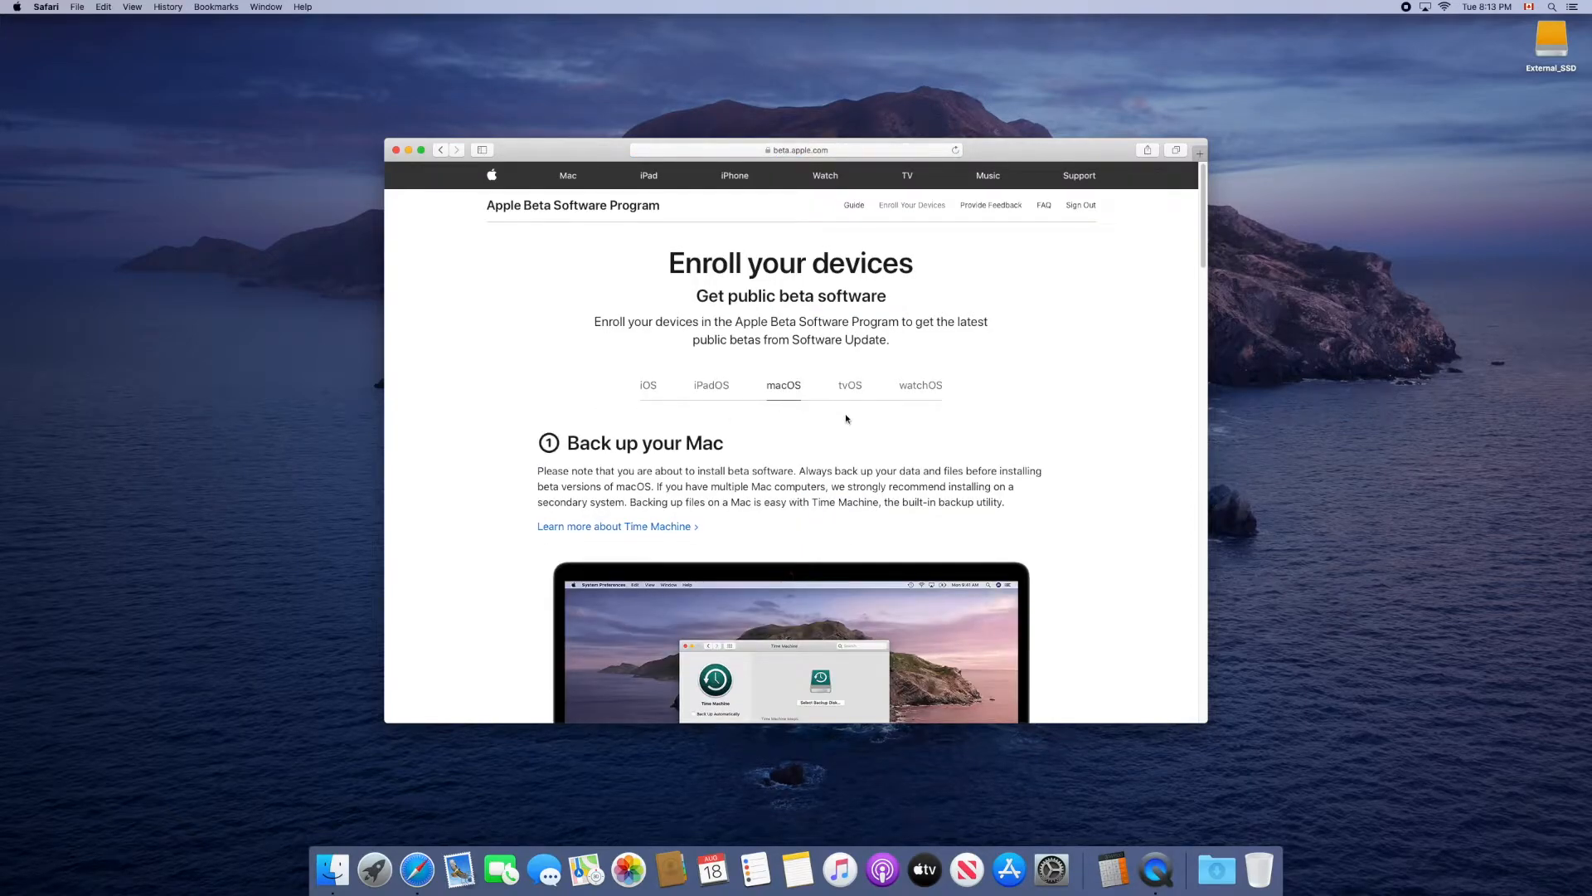
- Download the macOS Public Beta Access Utility, allowing beta.apple.com downloads, and open the Downloads folder
scroll(846, 418, down, 5)
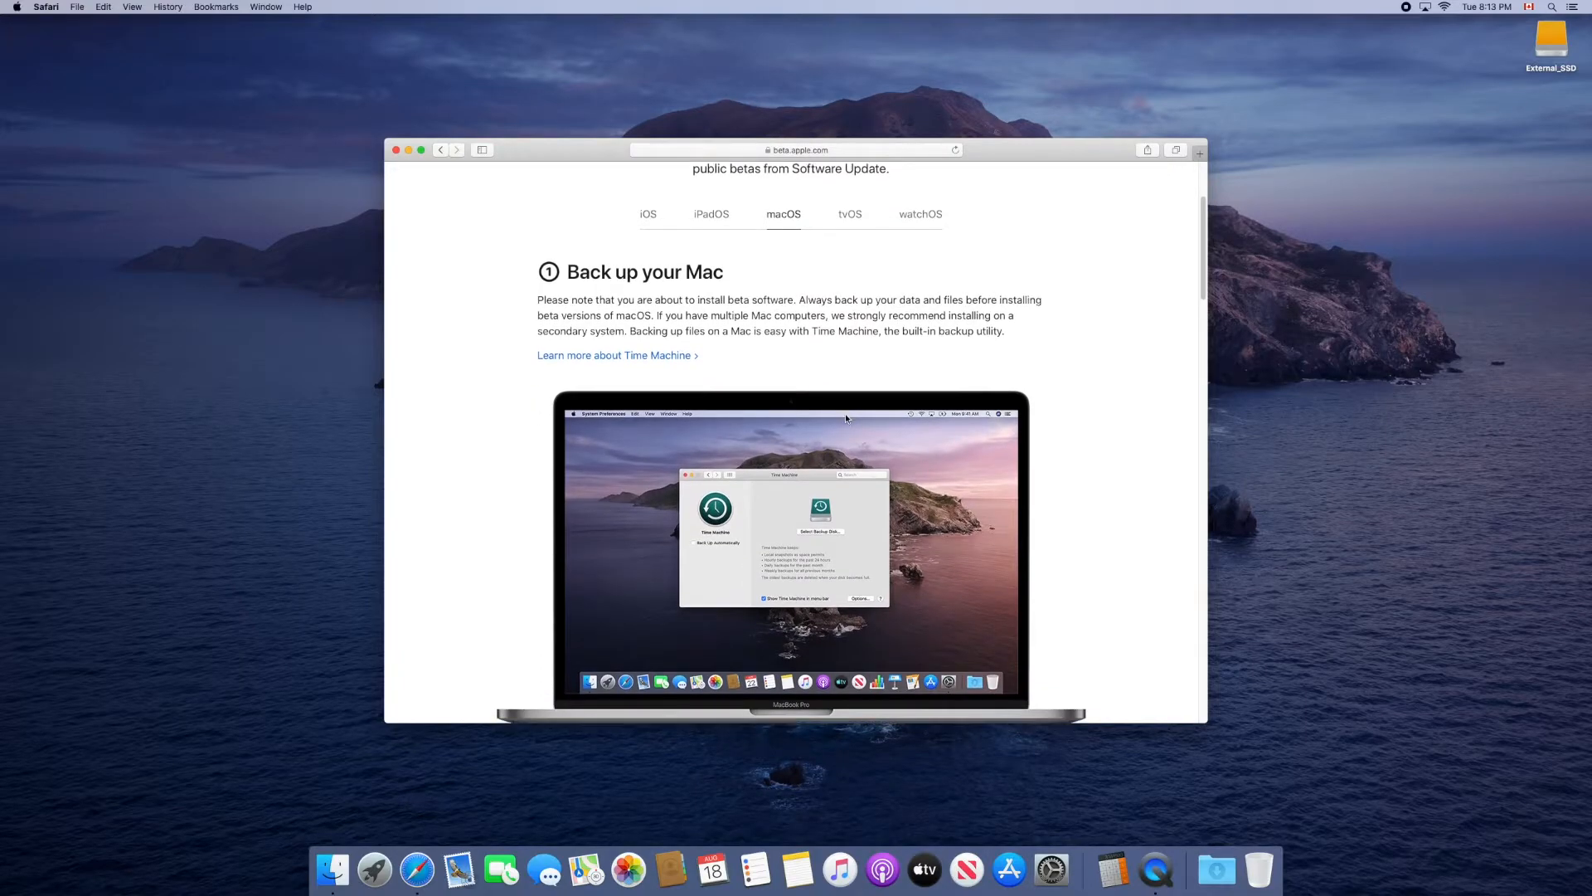
scroll(844, 413, down, 8)
scroll(846, 418, down, 4)
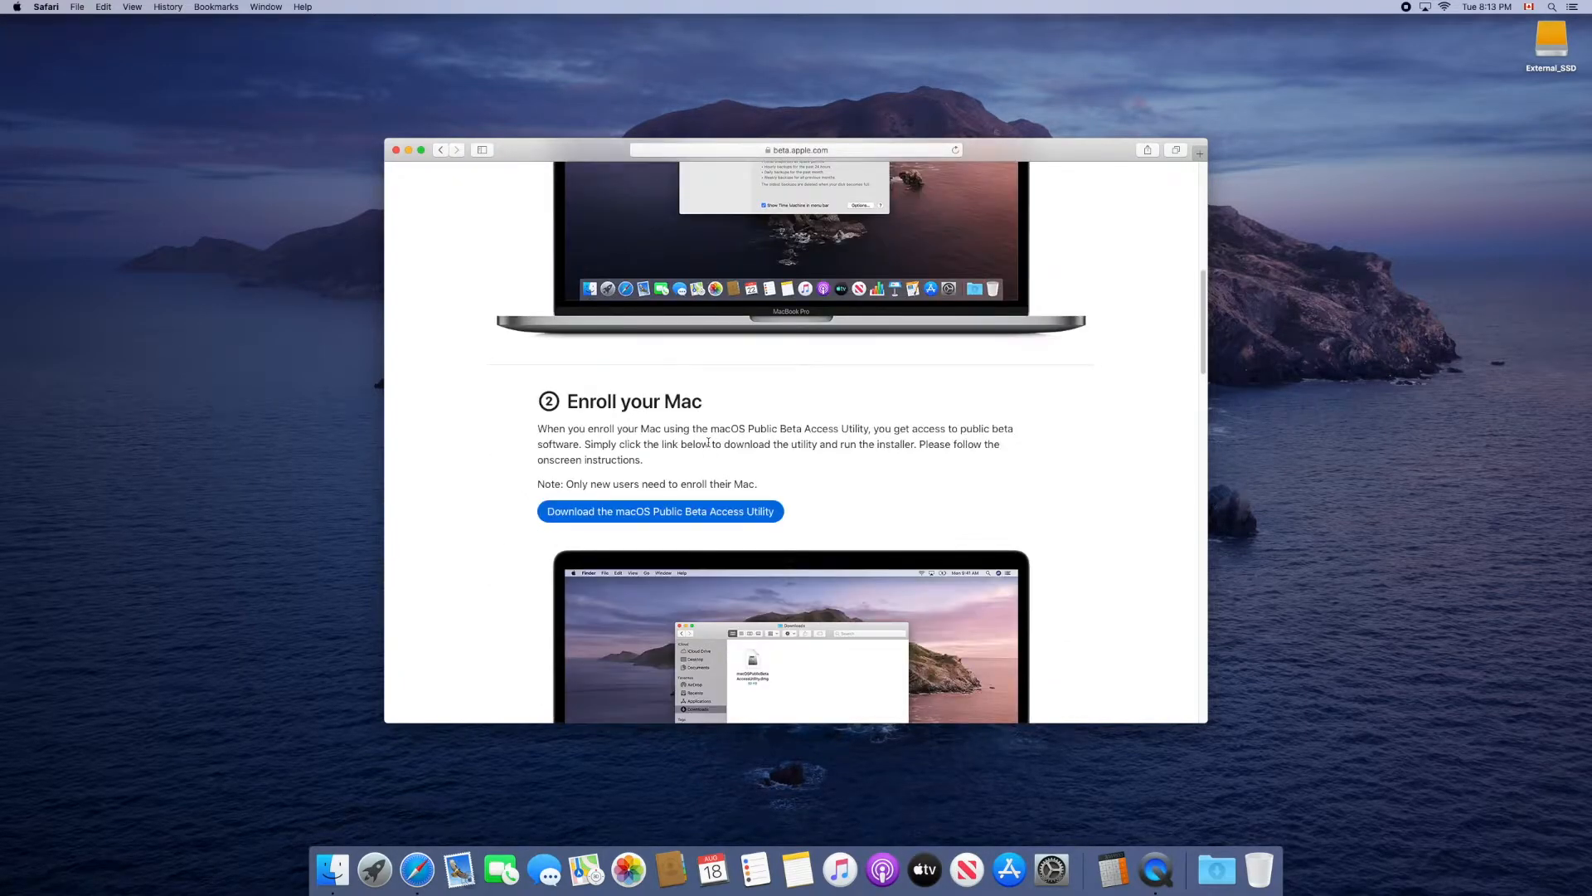
click(713, 517)
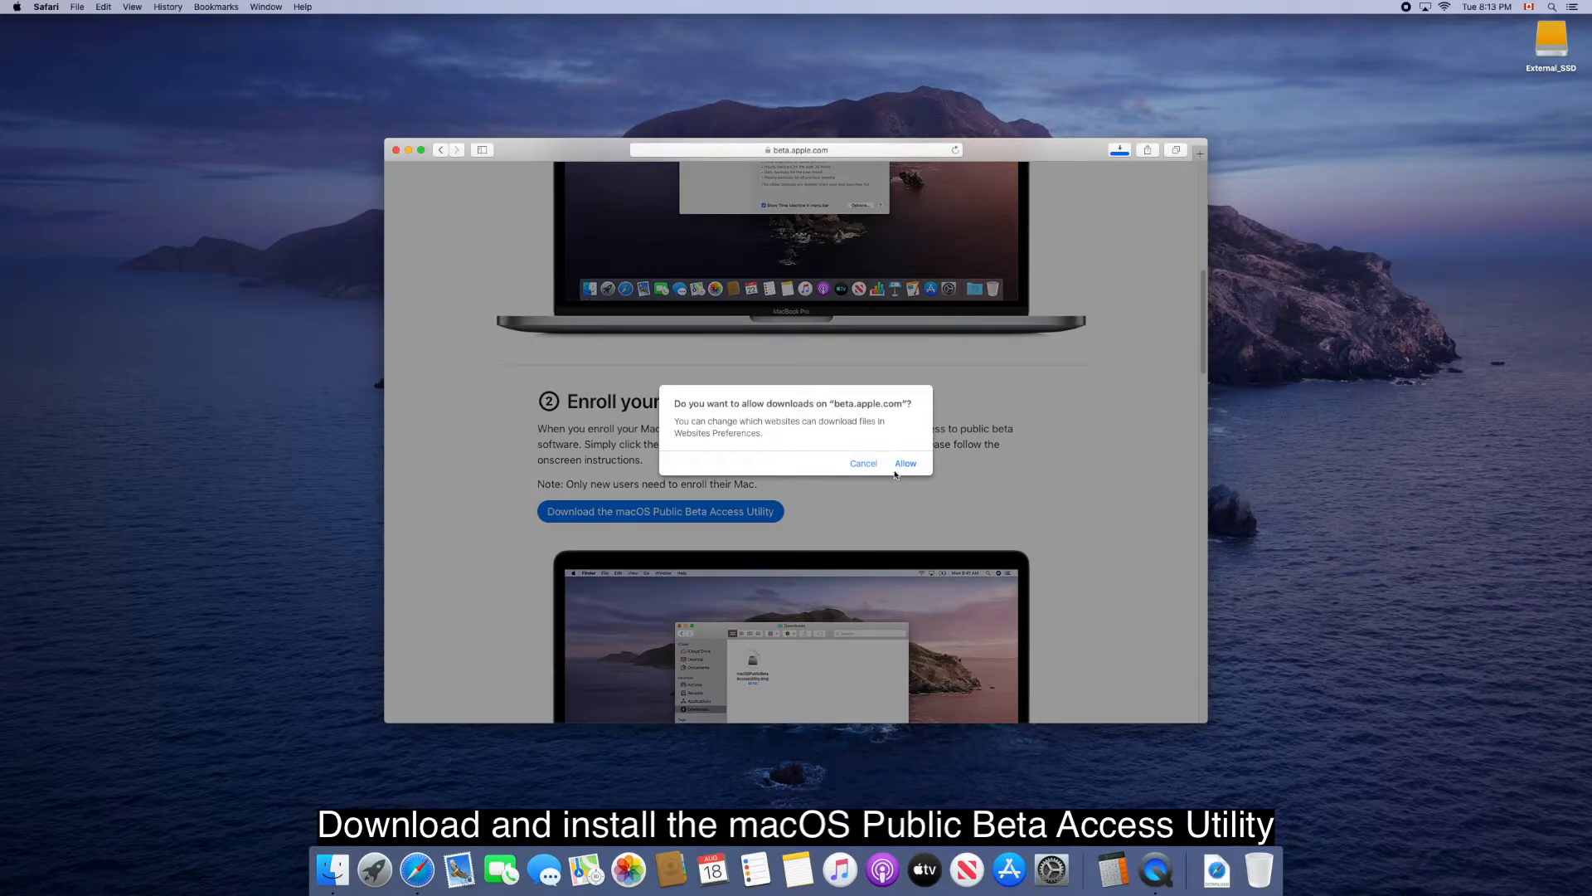
click(904, 464)
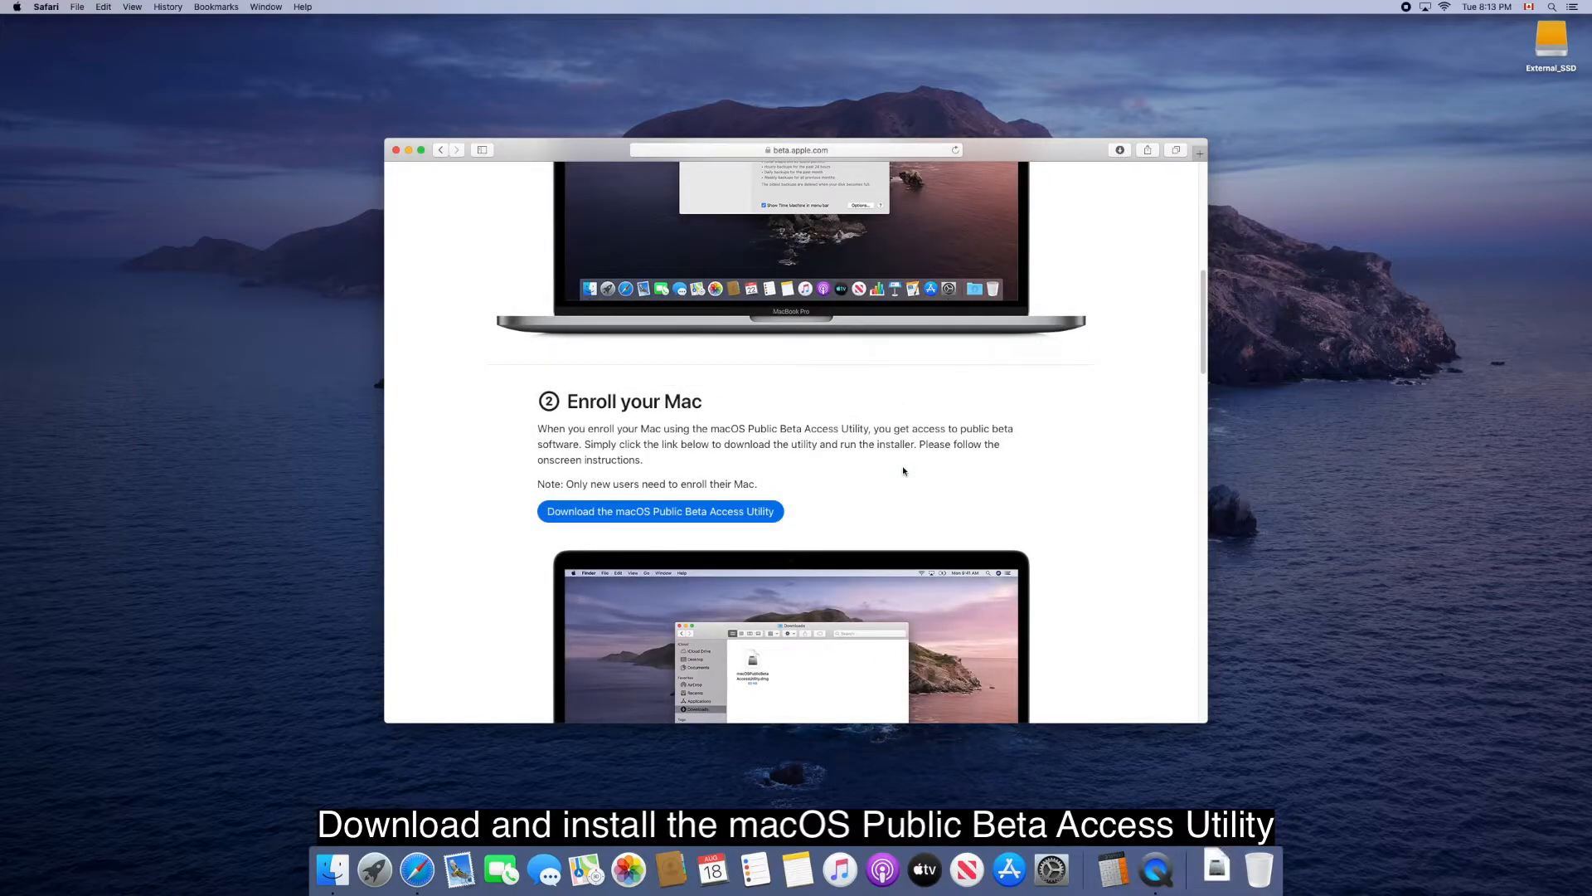
click(1216, 867)
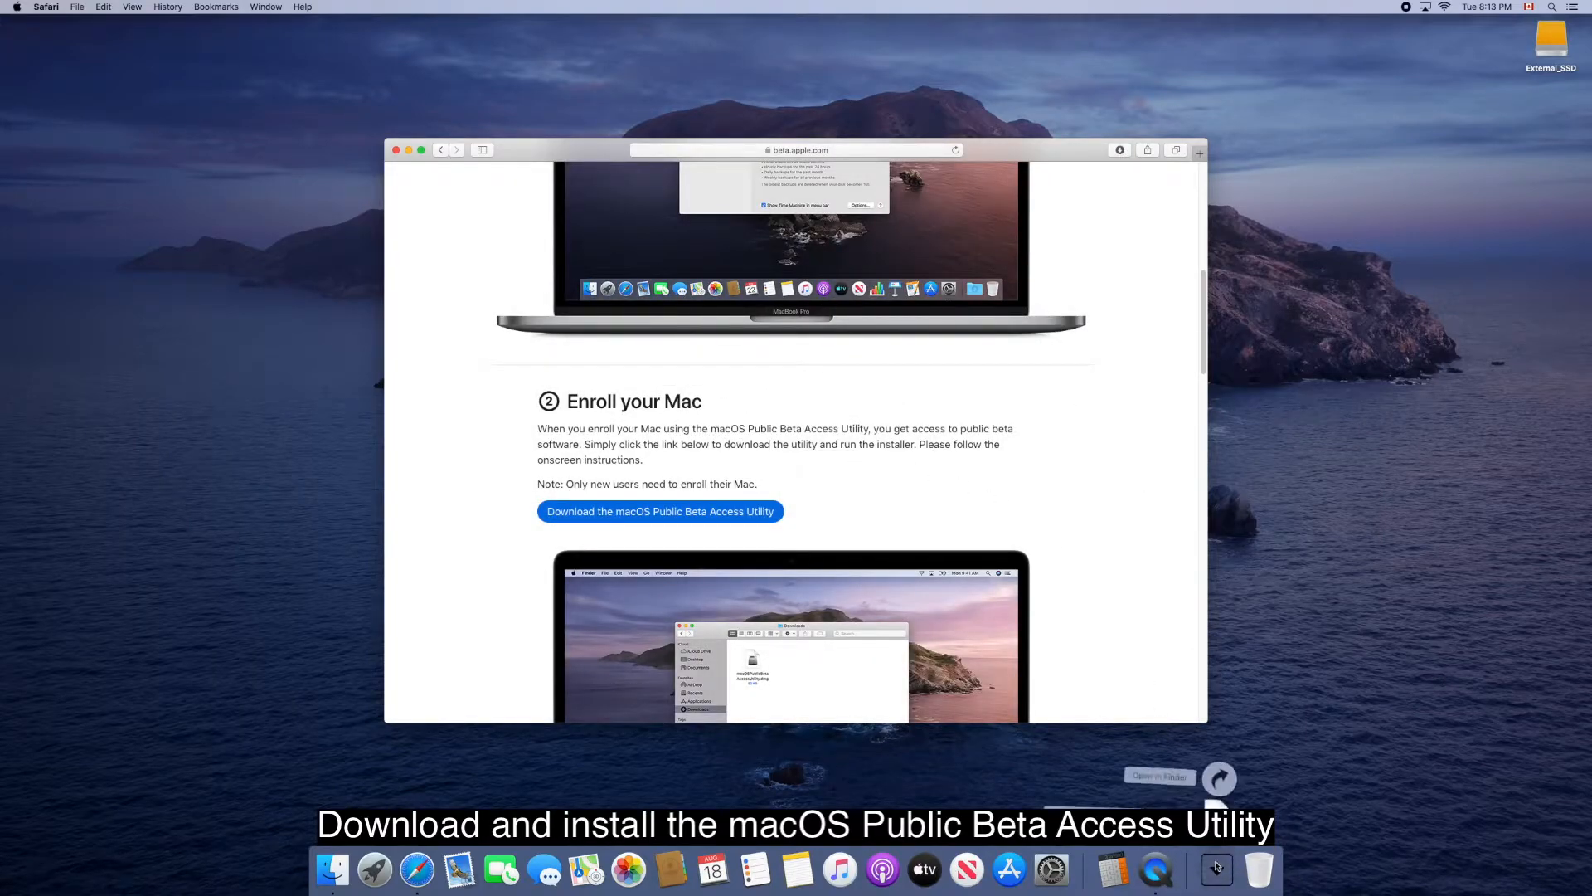
click(1218, 778)
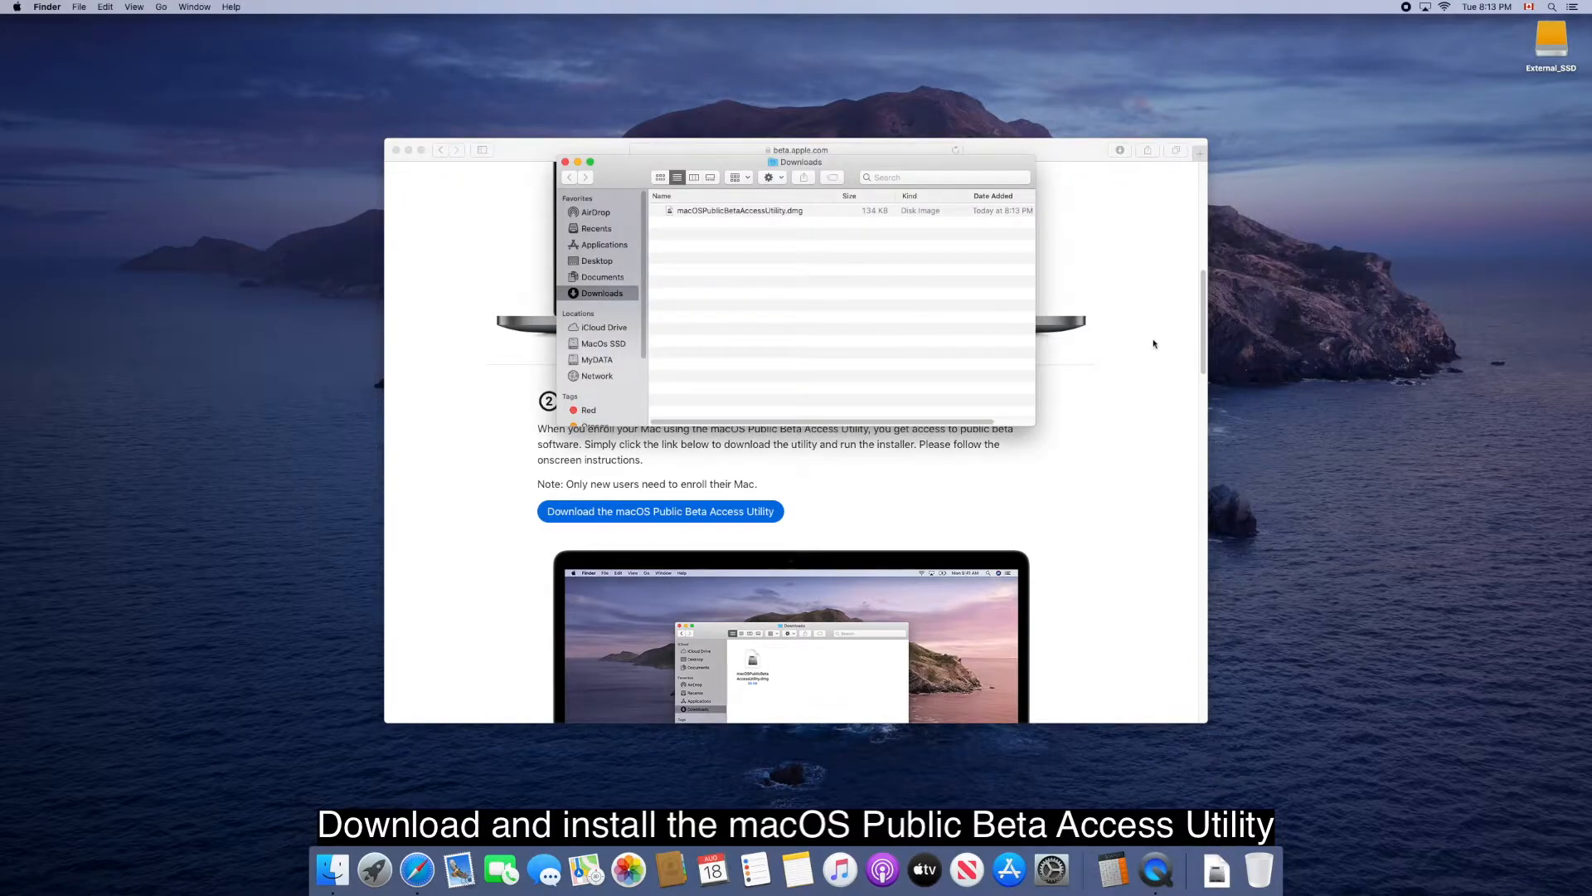
- Open macOSPublicBetaAccessUtility.dmg, then open the macOSPublicBetaAccessUtility.pkg inside it
right_click(776, 215)
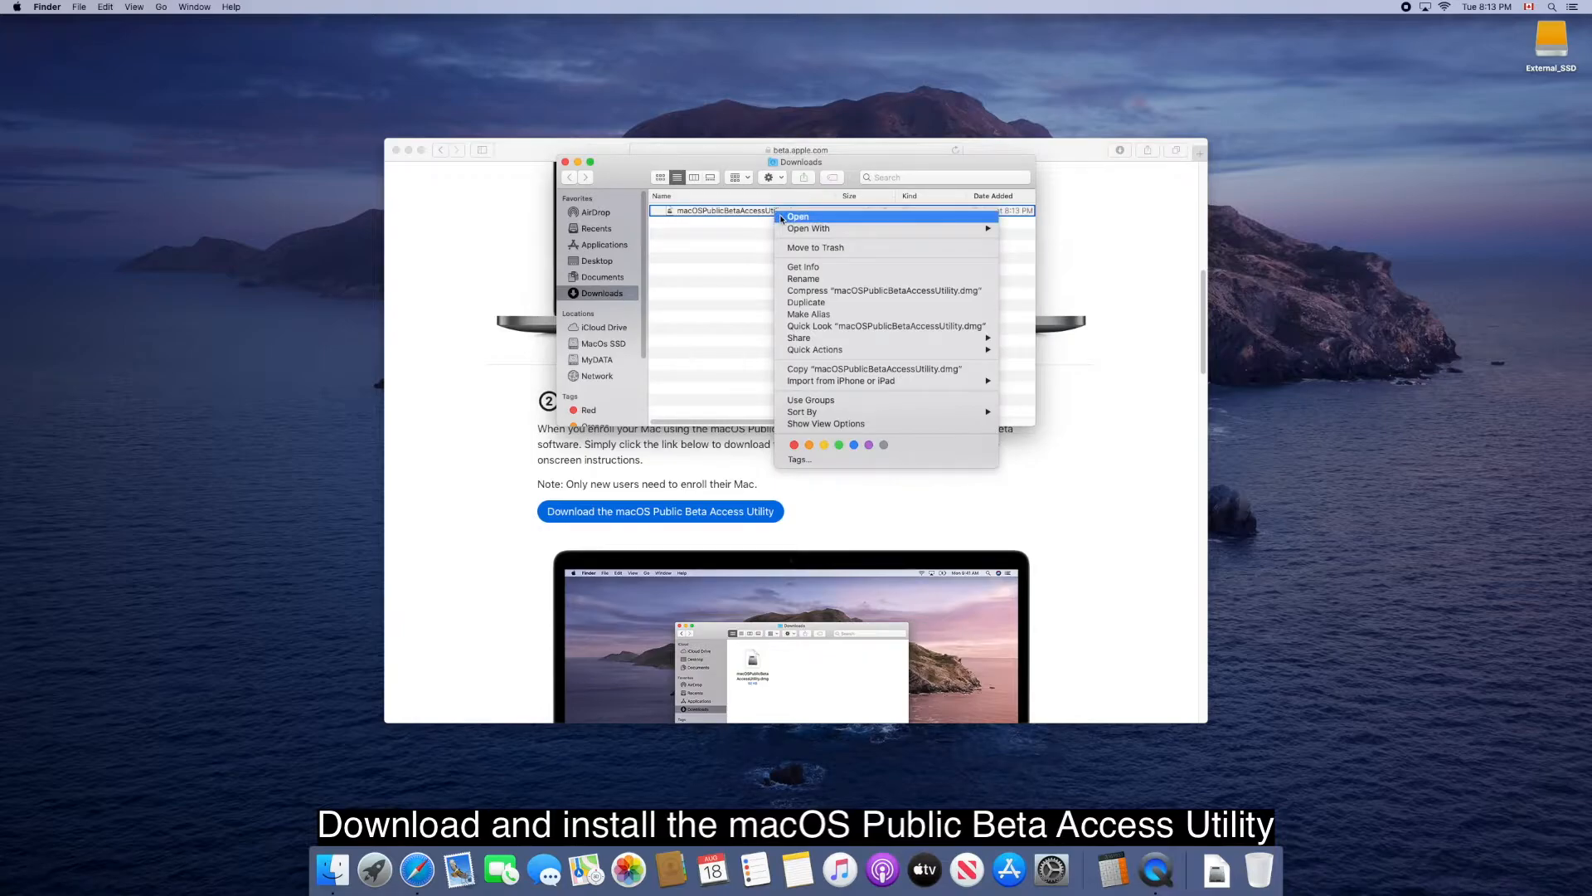
click(781, 218)
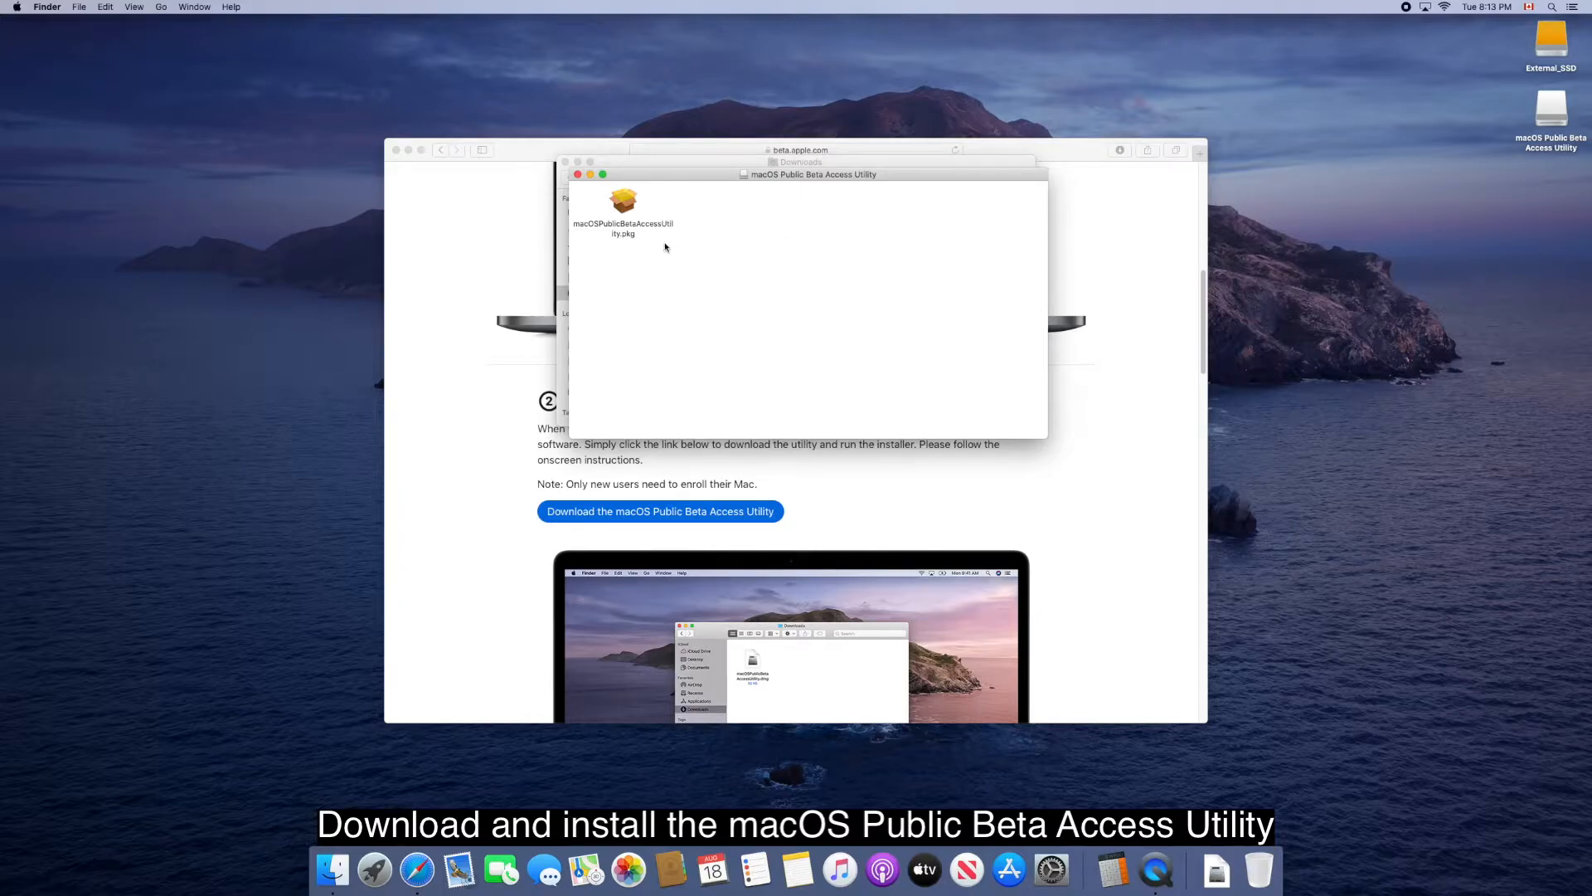
right_click(622, 204)
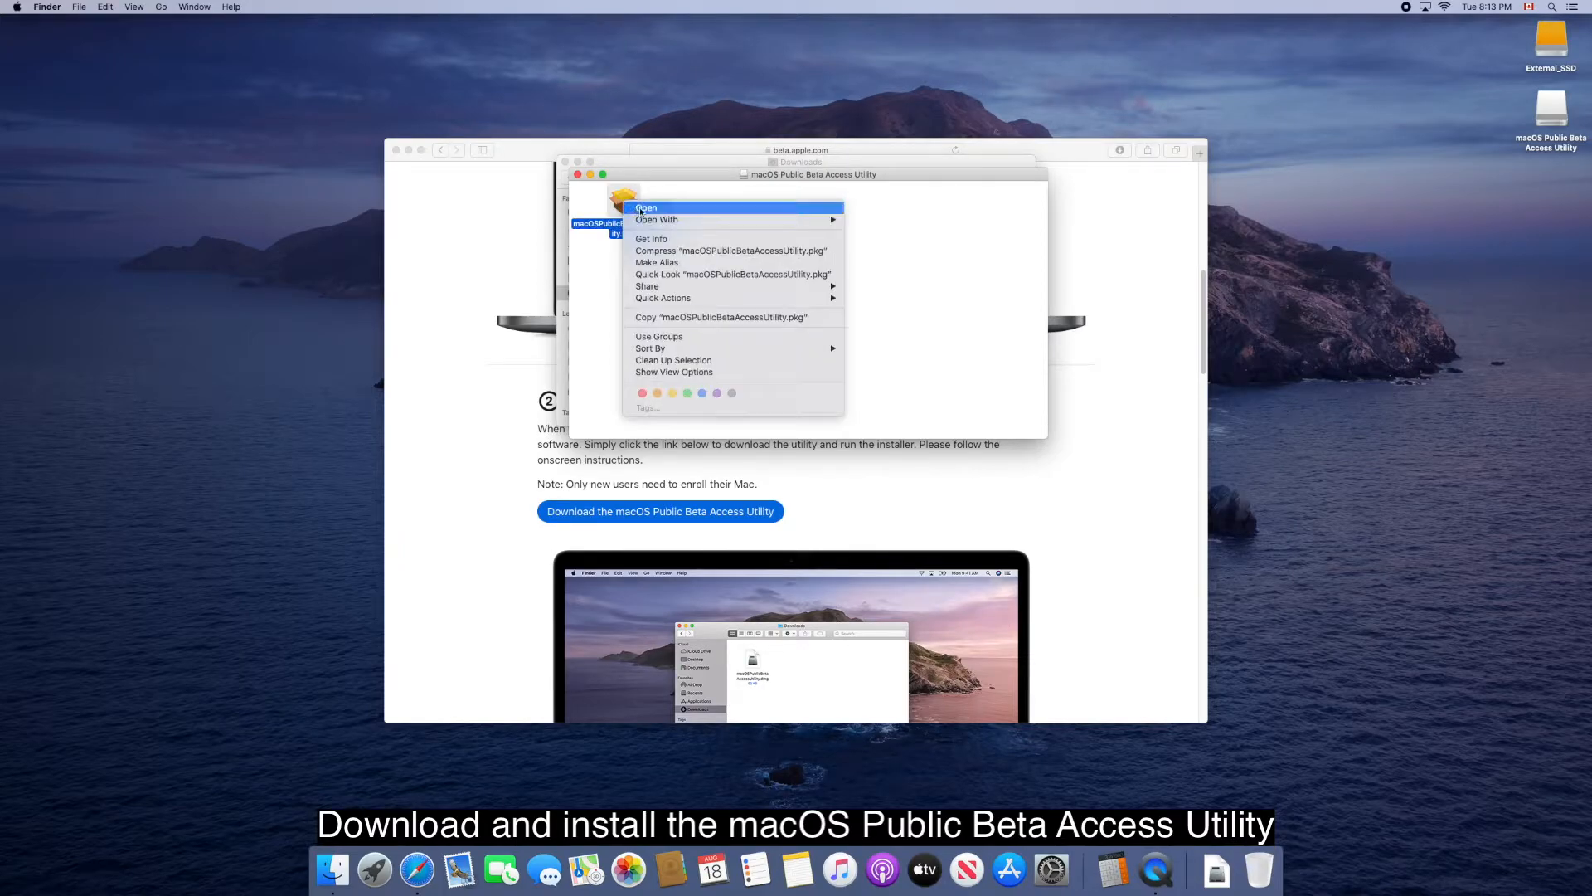
click(641, 209)
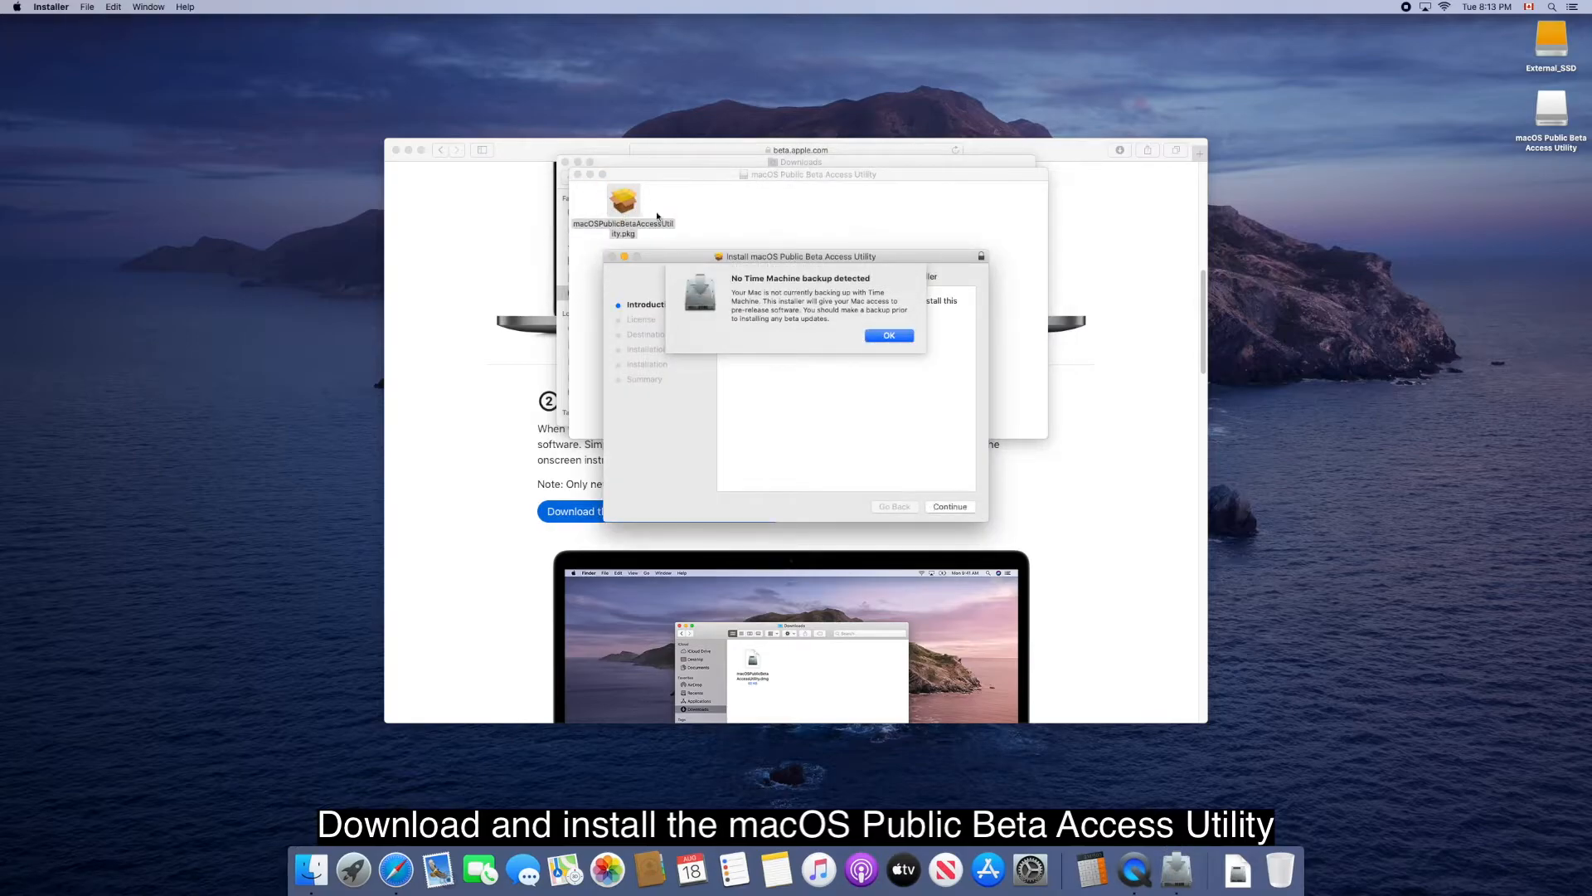
- Dismiss the Time Machine backup warning and agree to the utility's license
click(886, 336)
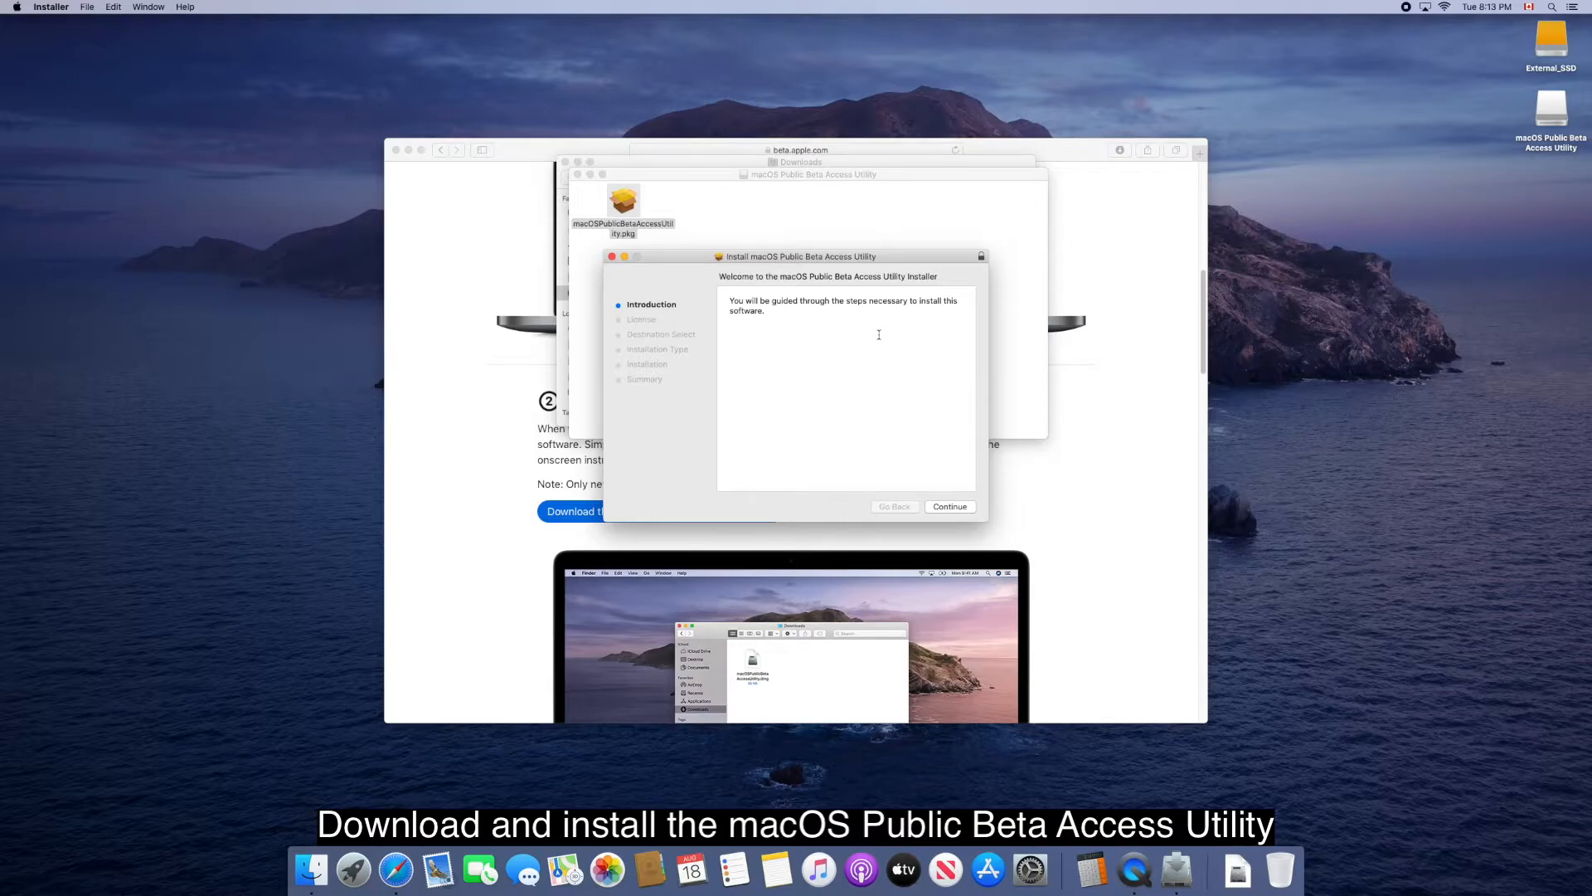
click(950, 506)
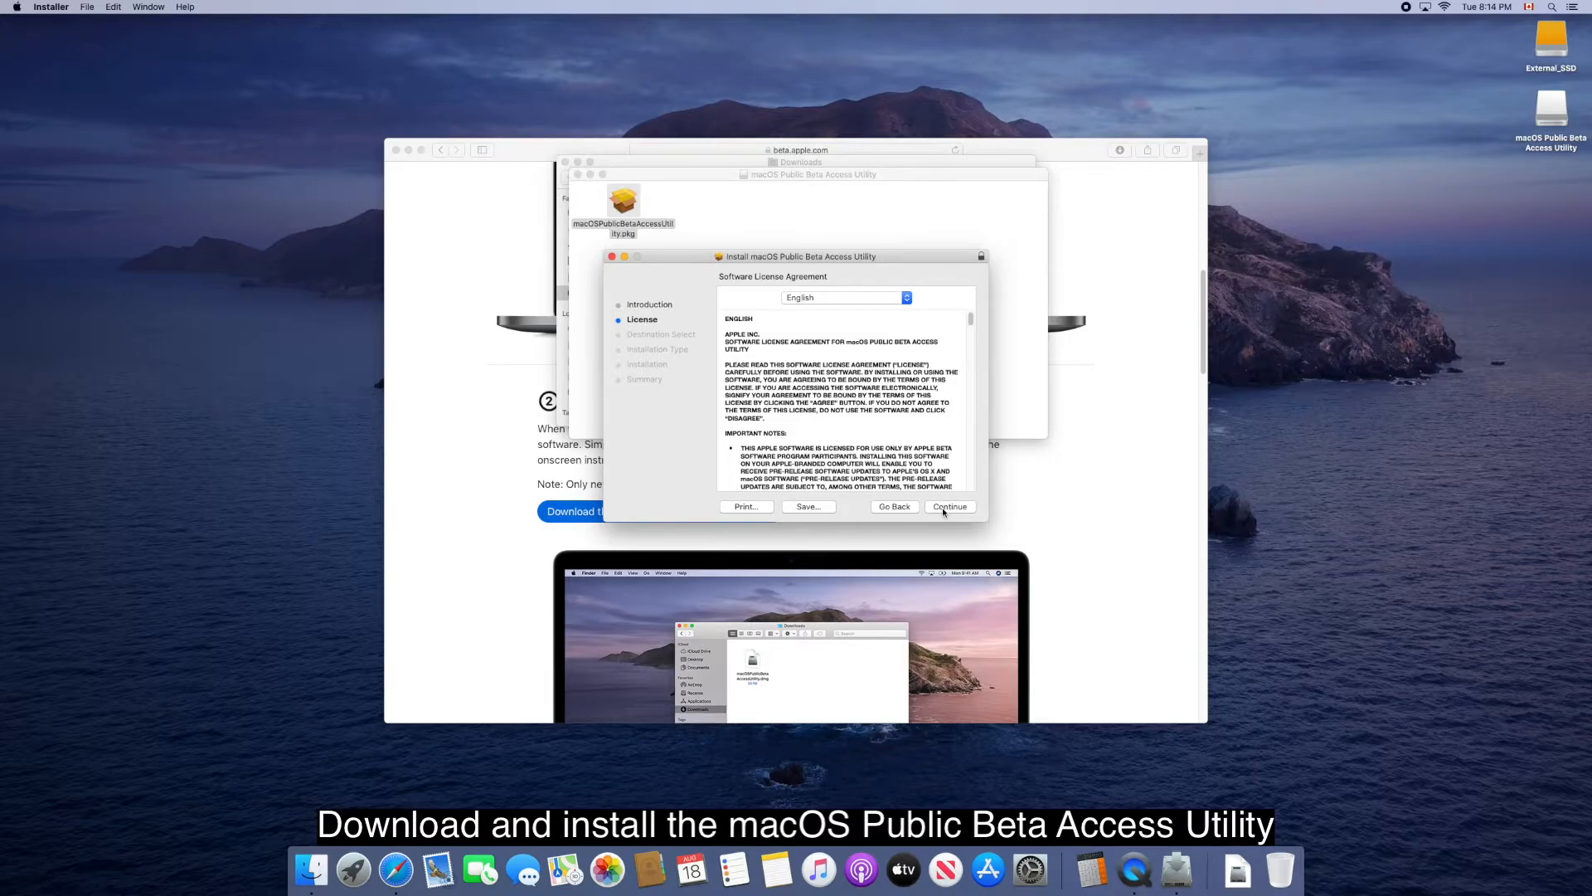
scroll(930, 414, down, 20)
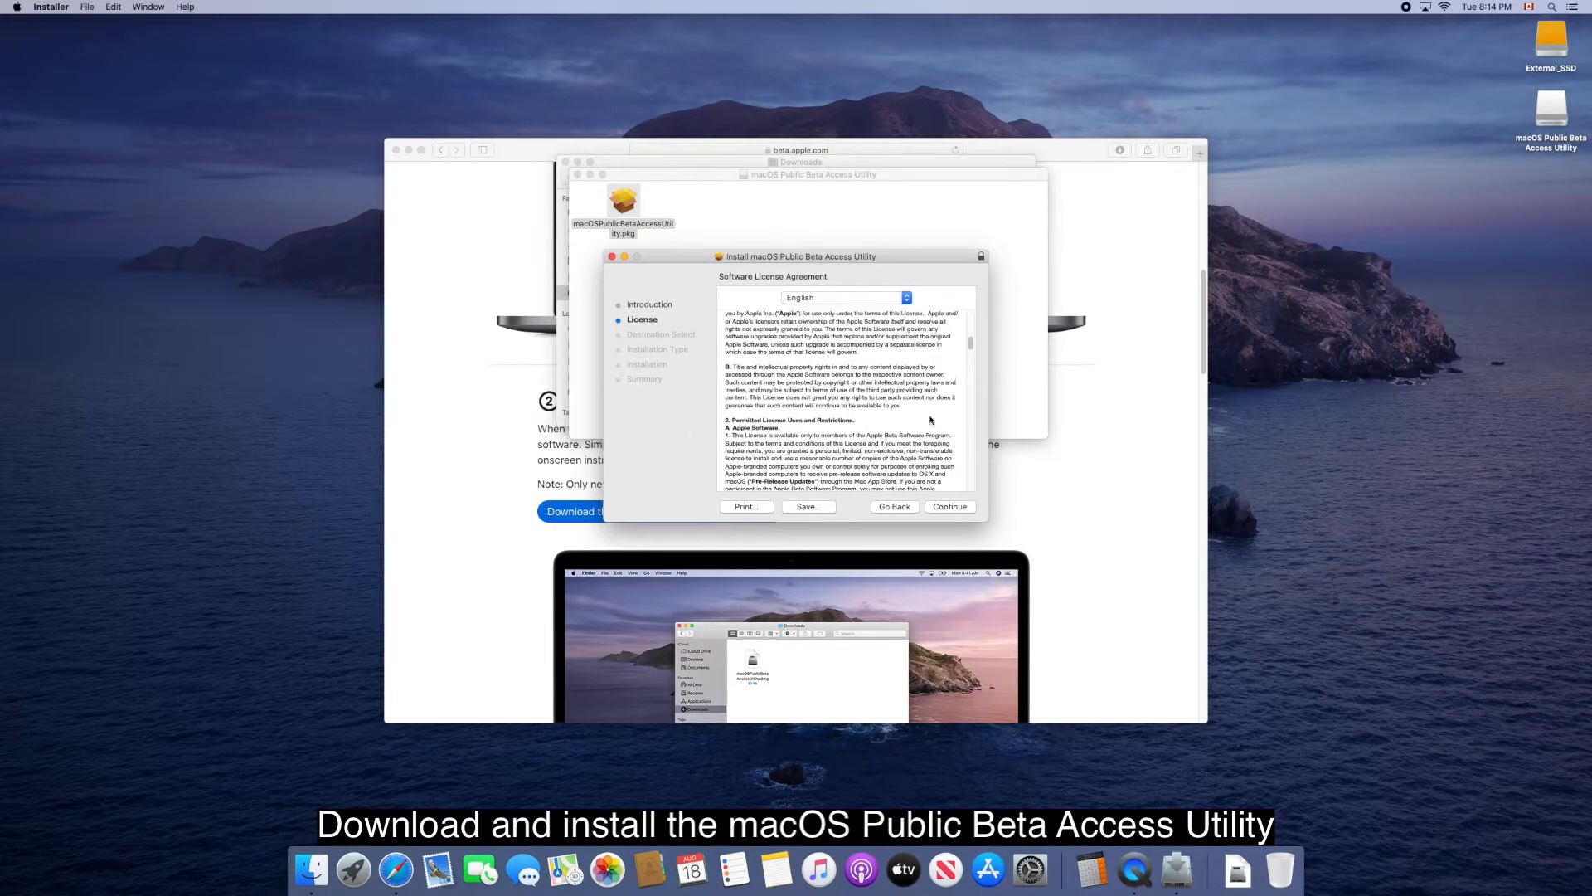
scroll(930, 417, down, 10)
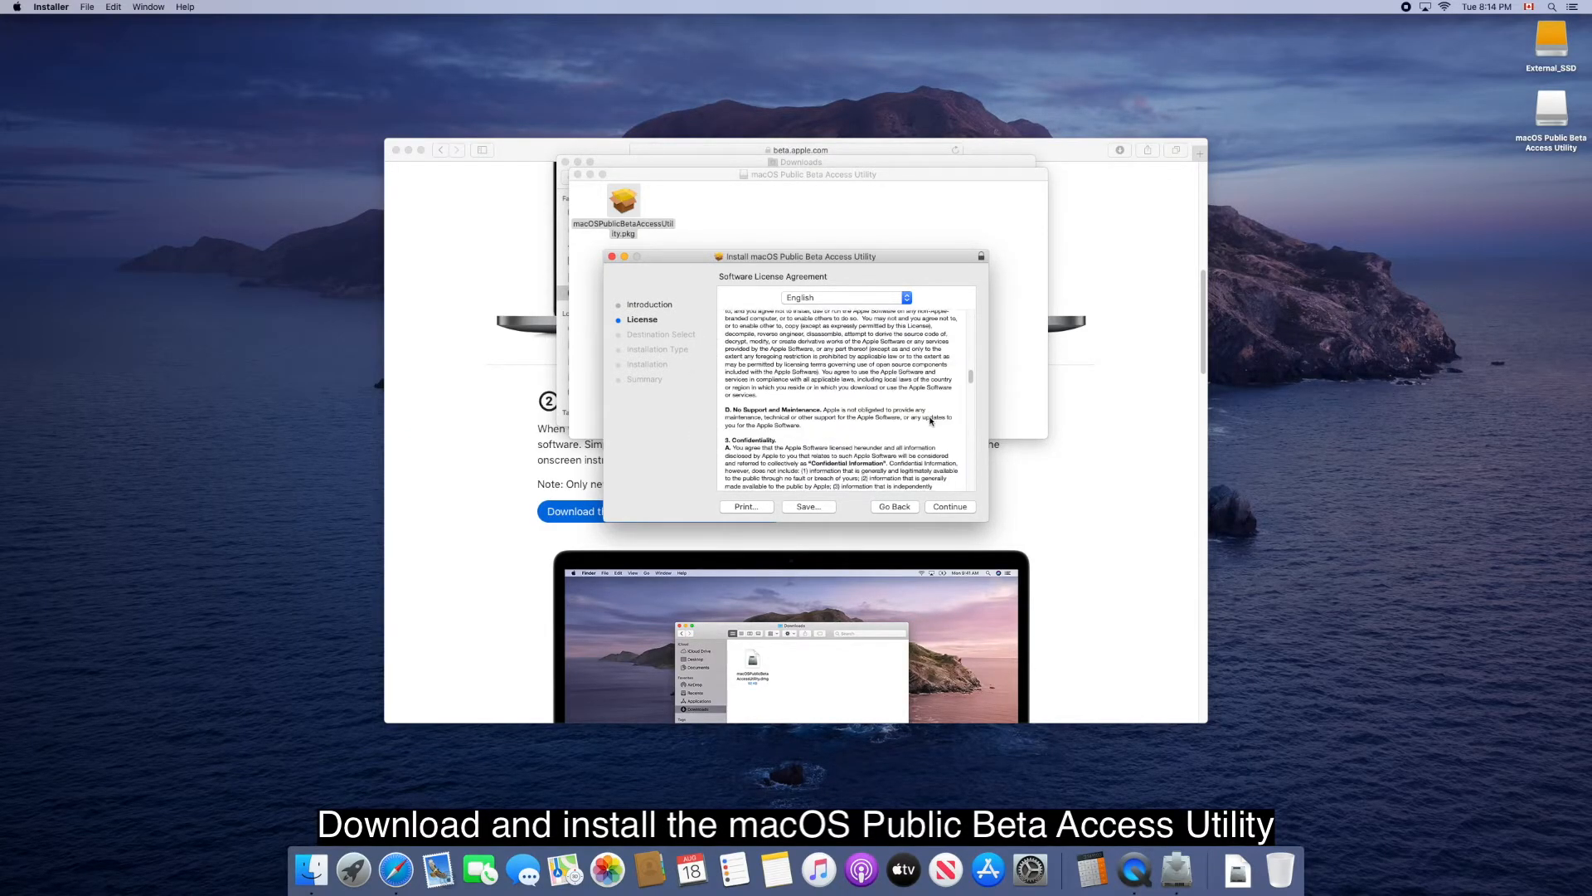
click(955, 508)
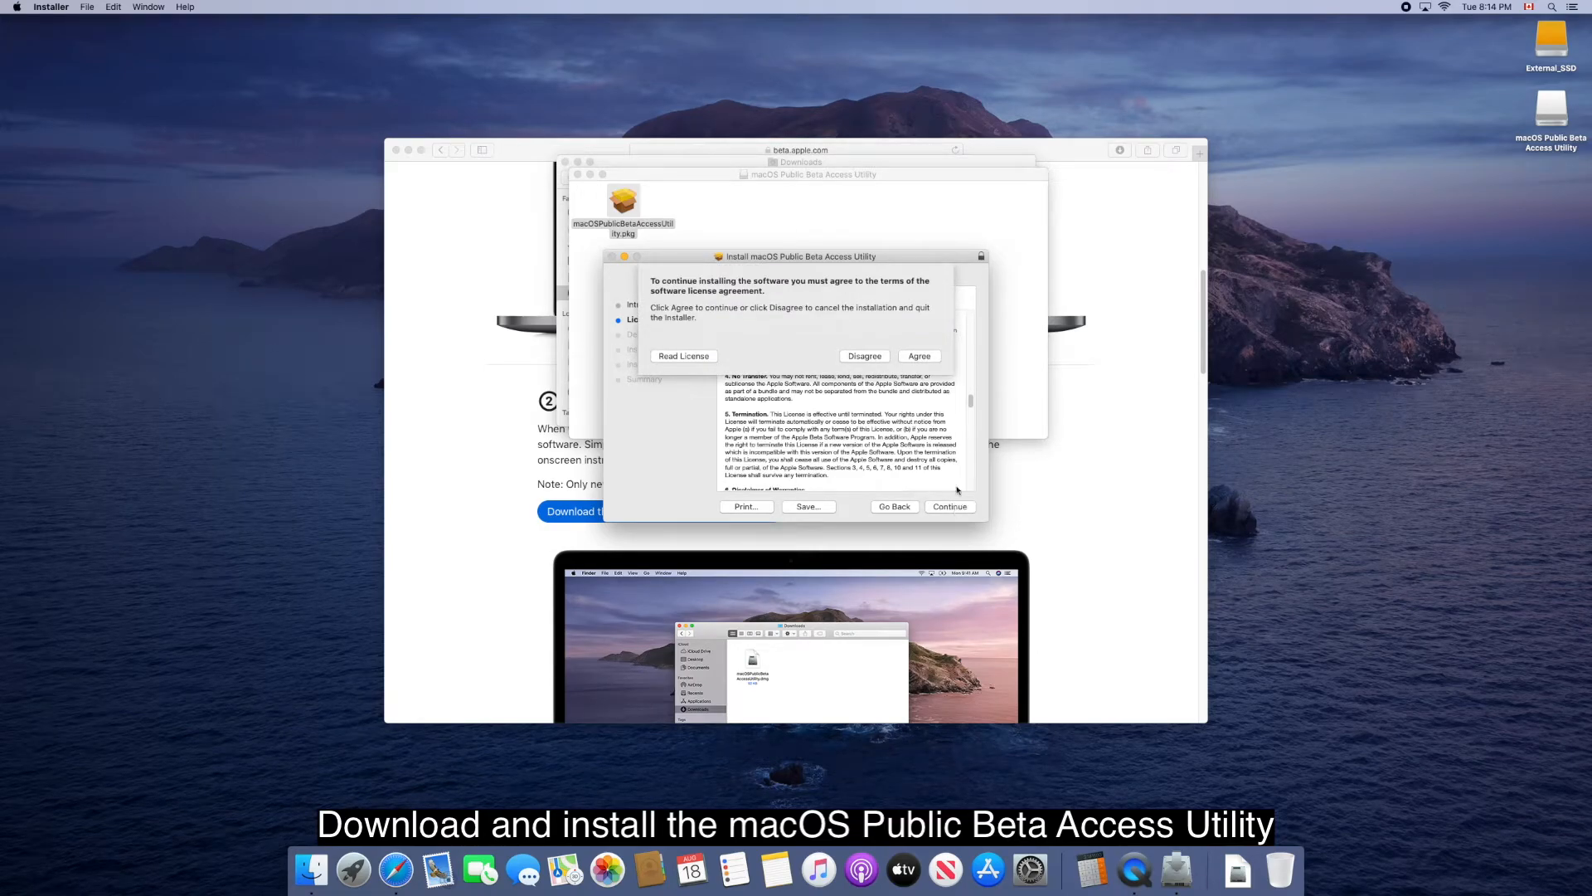
click(920, 357)
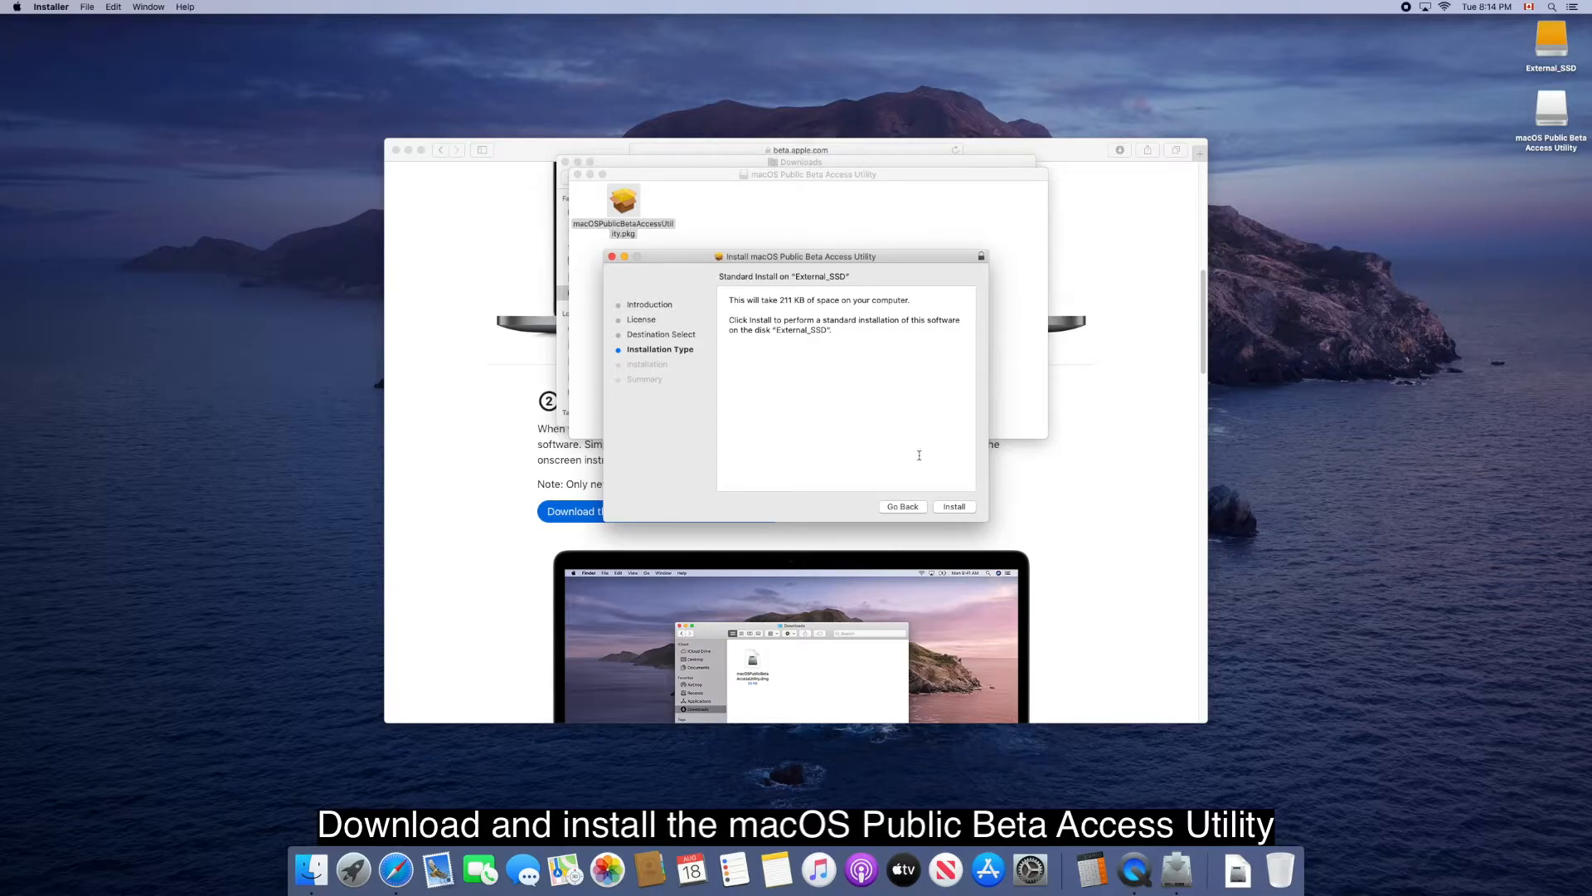
- Install the utility on External_SSD, authorising with the admin password
click(945, 507)
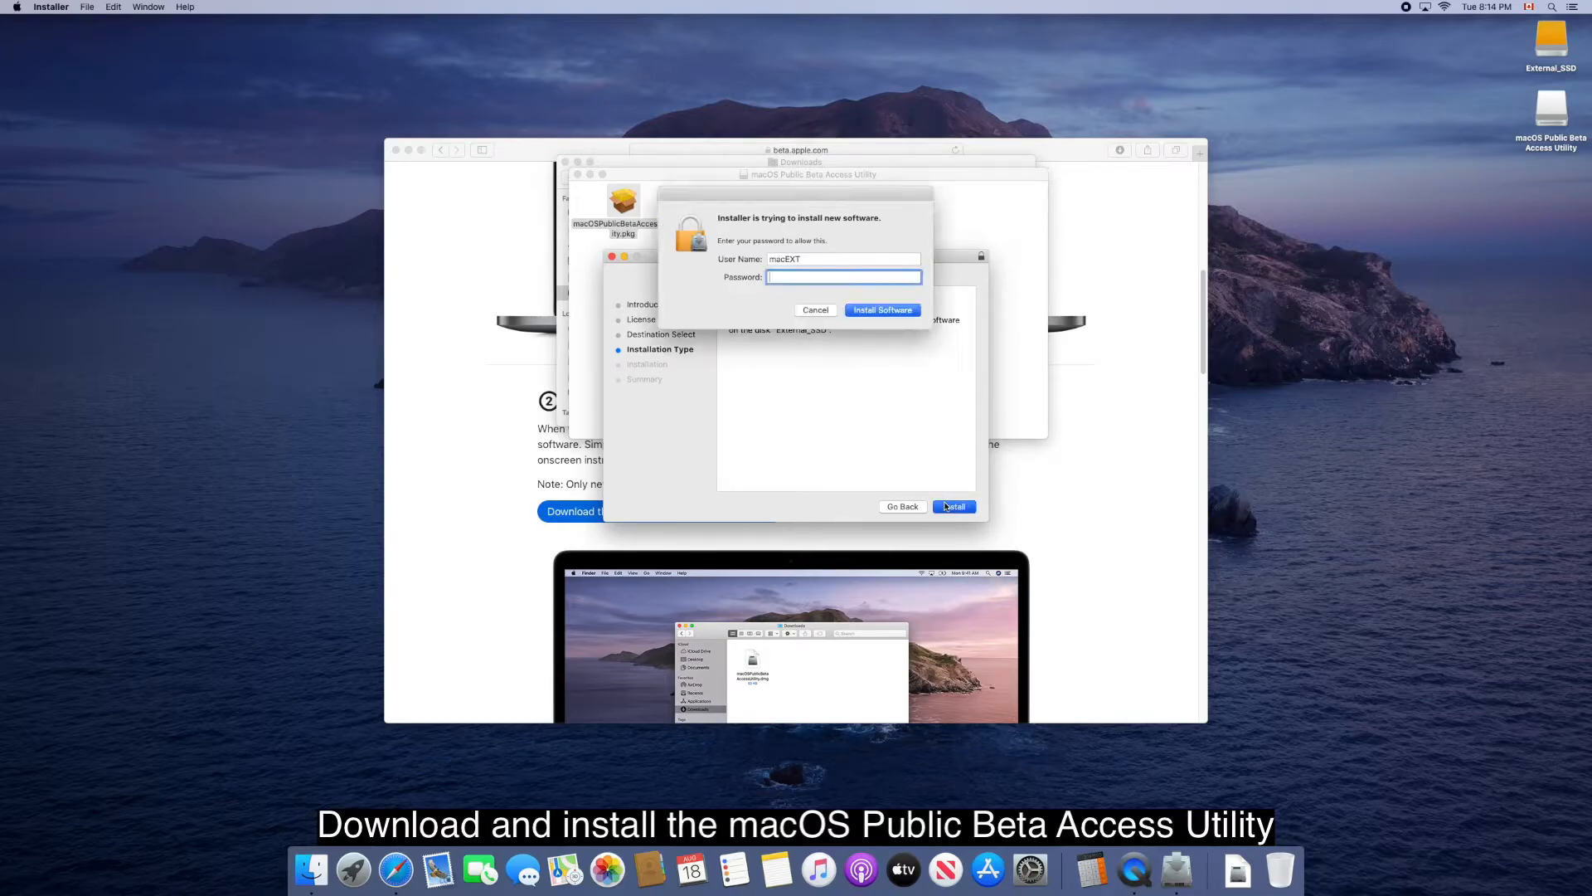
text(••••)
click(893, 314)
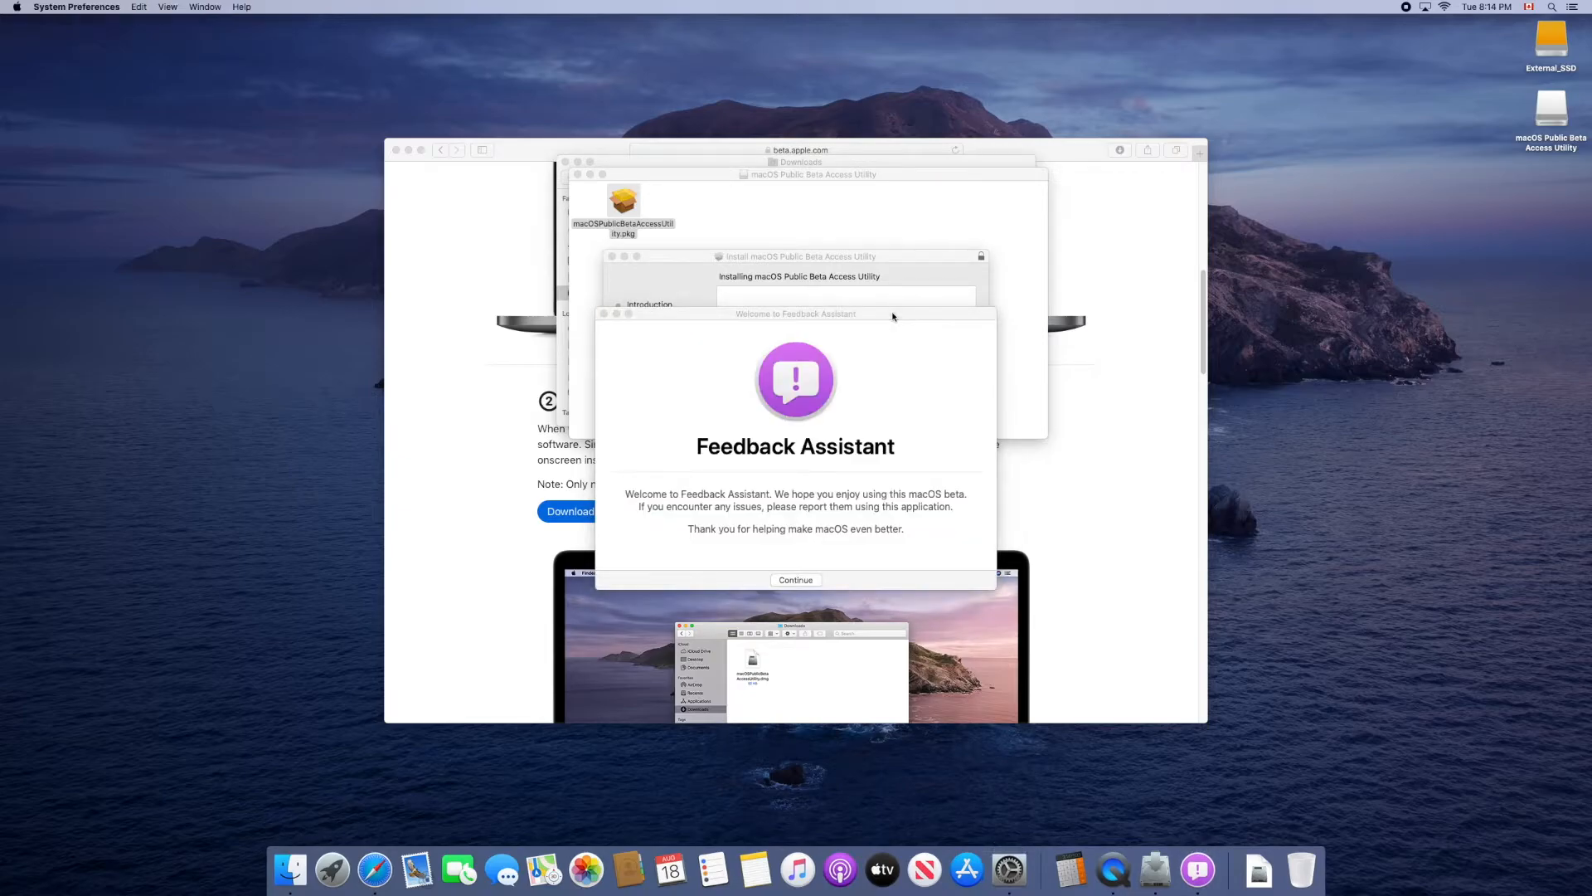
- Accept the Feedback Assistant license and sign in with the Apple ID and its password
click(797, 580)
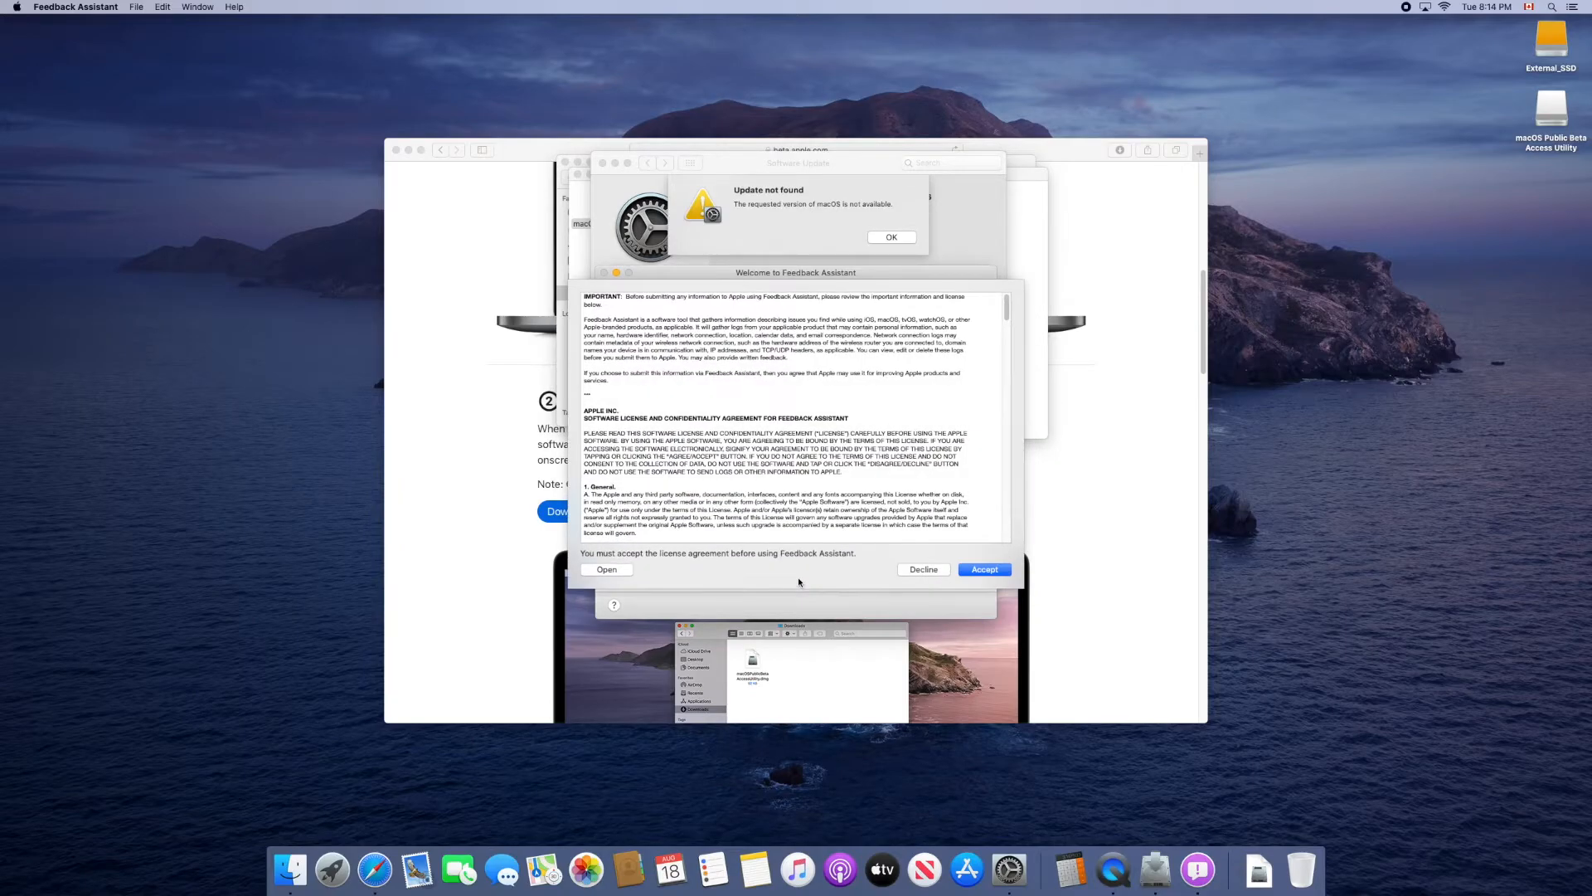
click(985, 570)
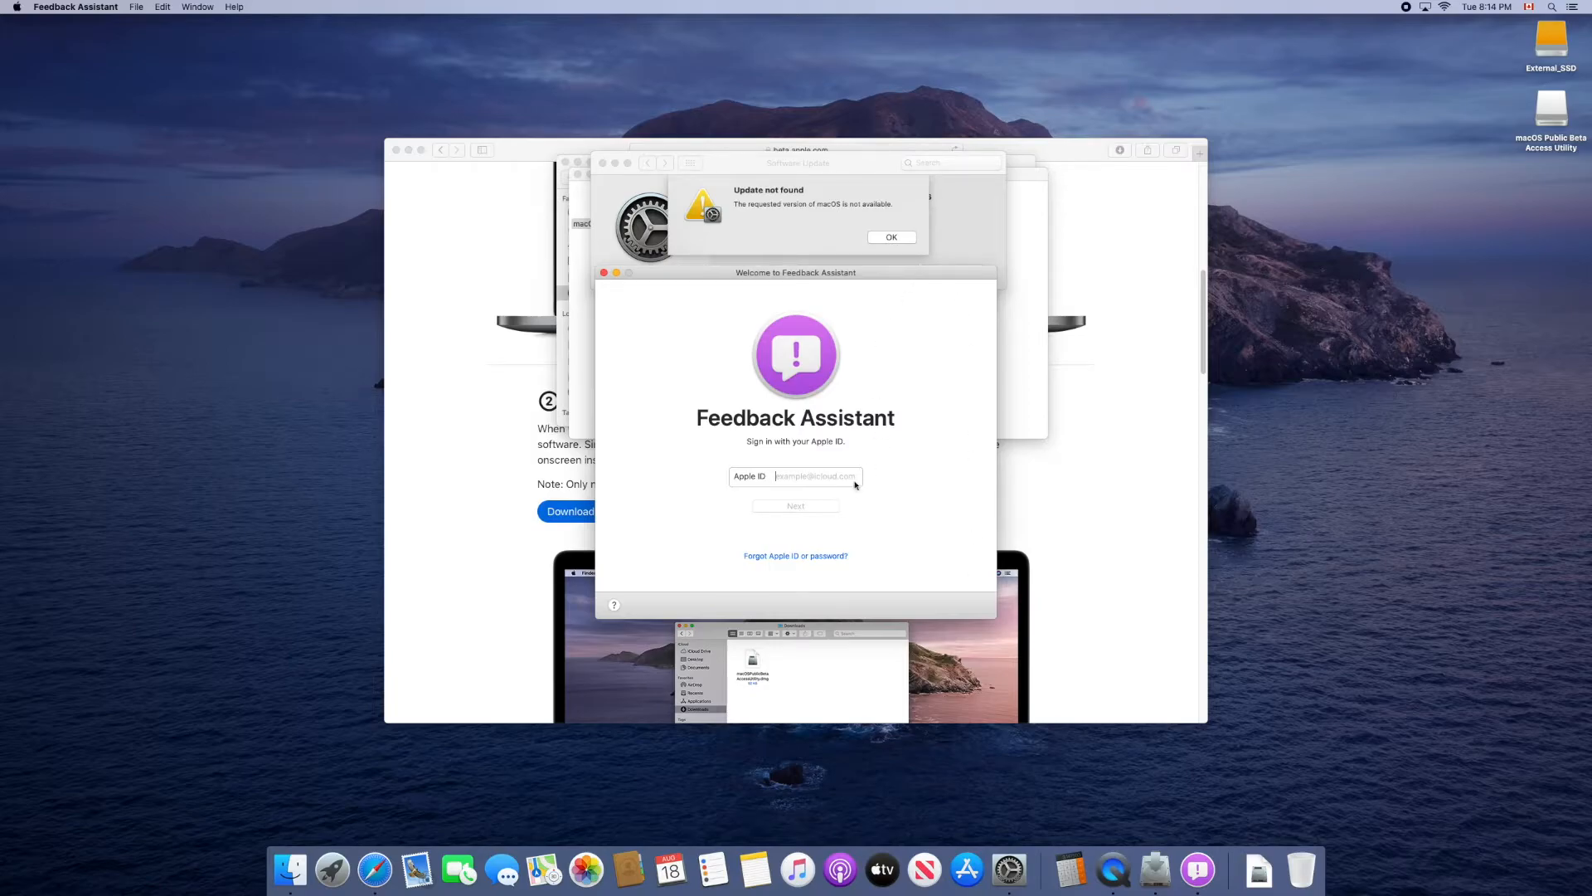
text(a)
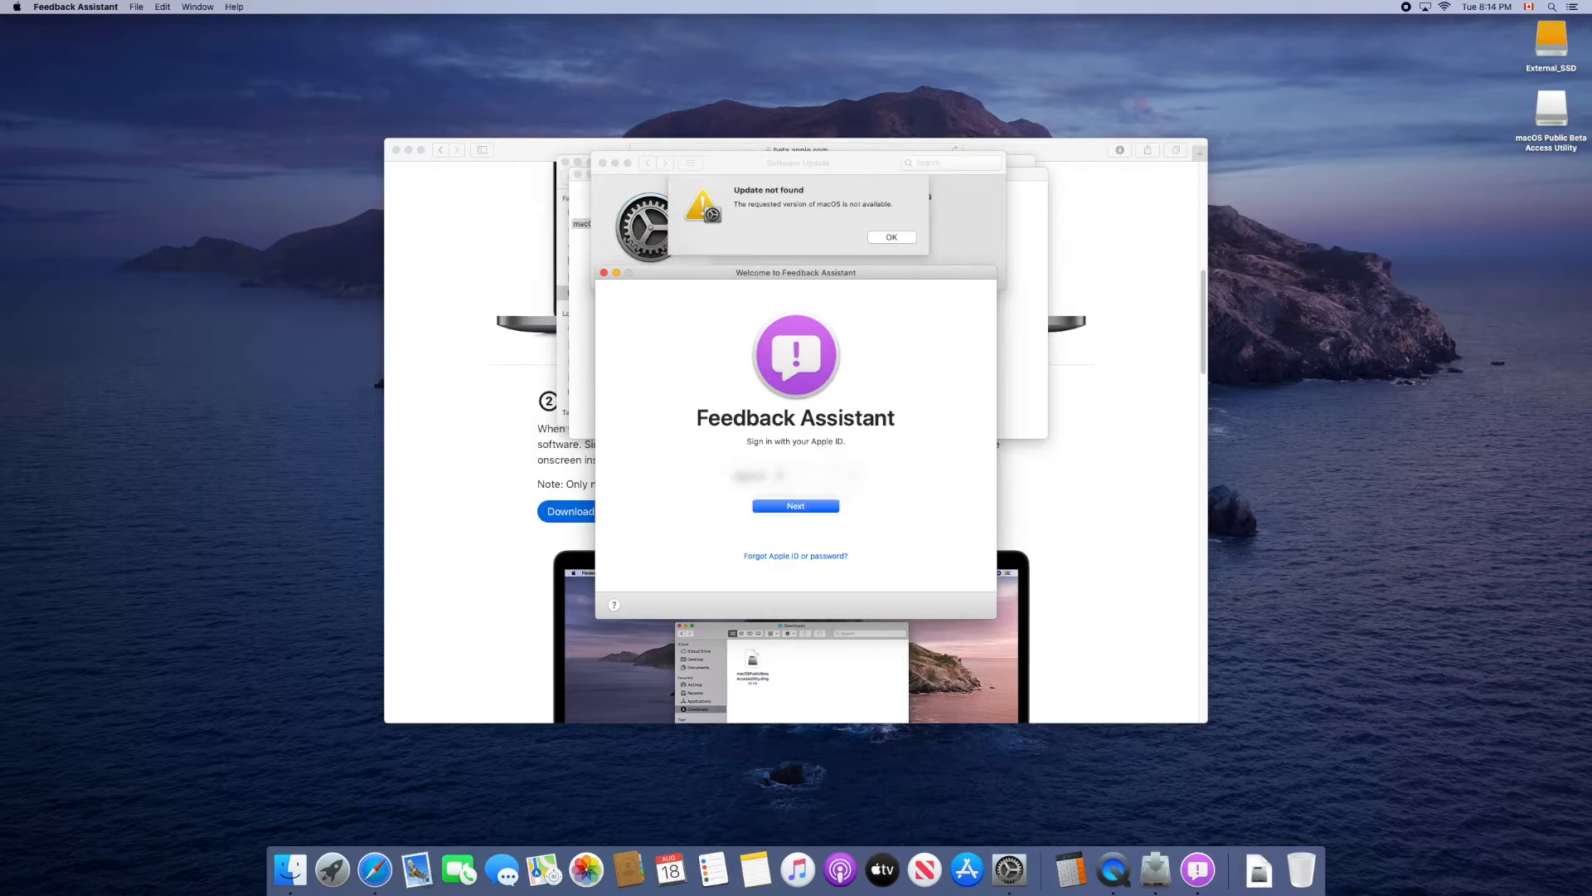
text(????????)
click(817, 507)
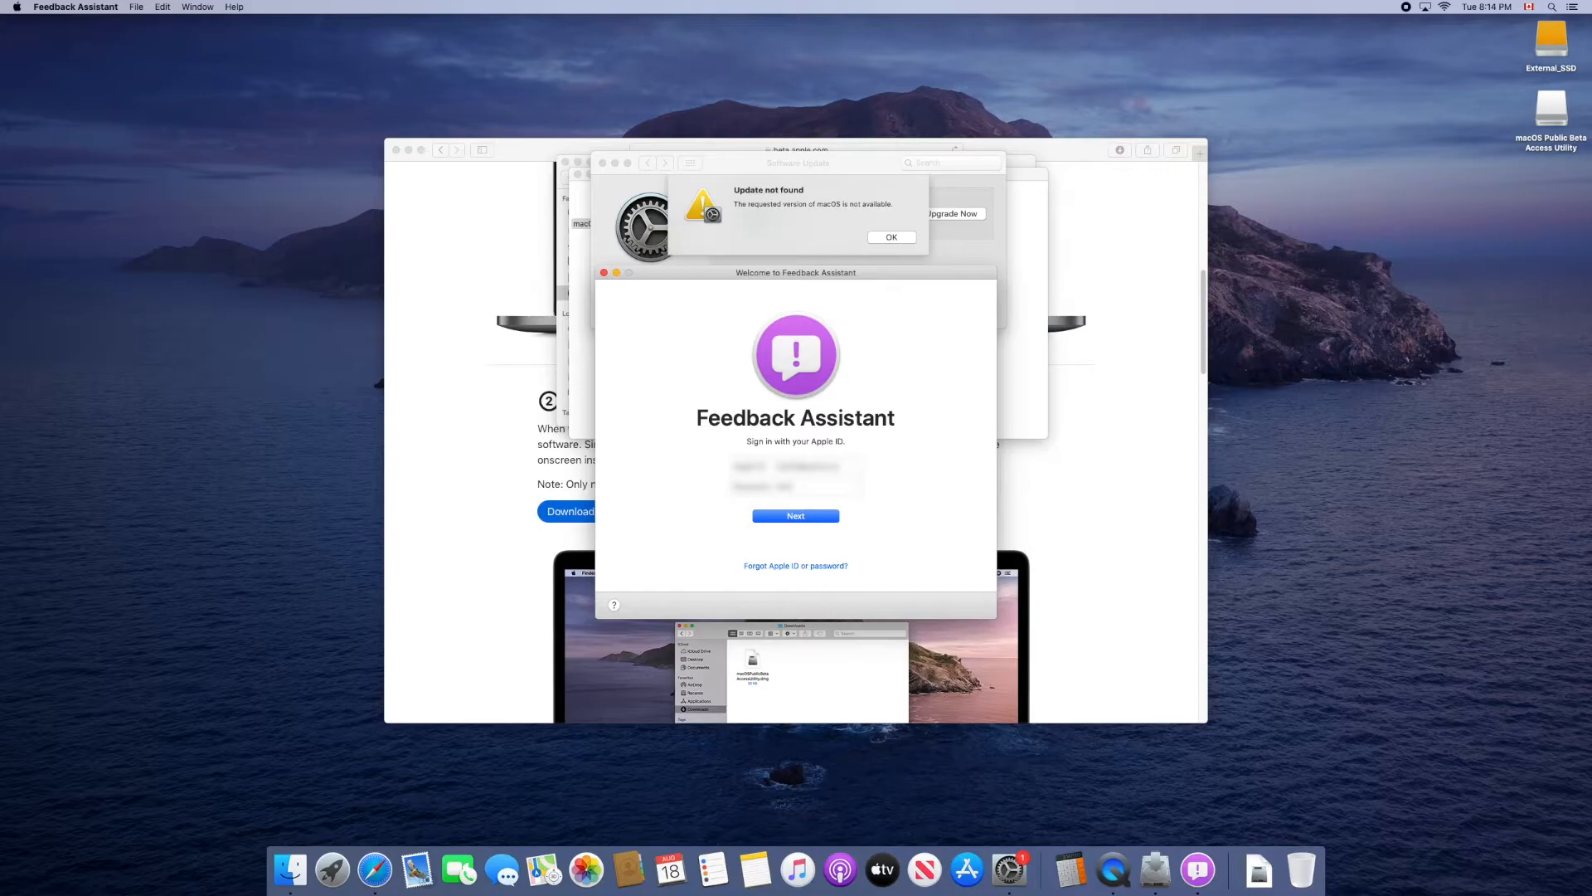
text(???)
click(819, 516)
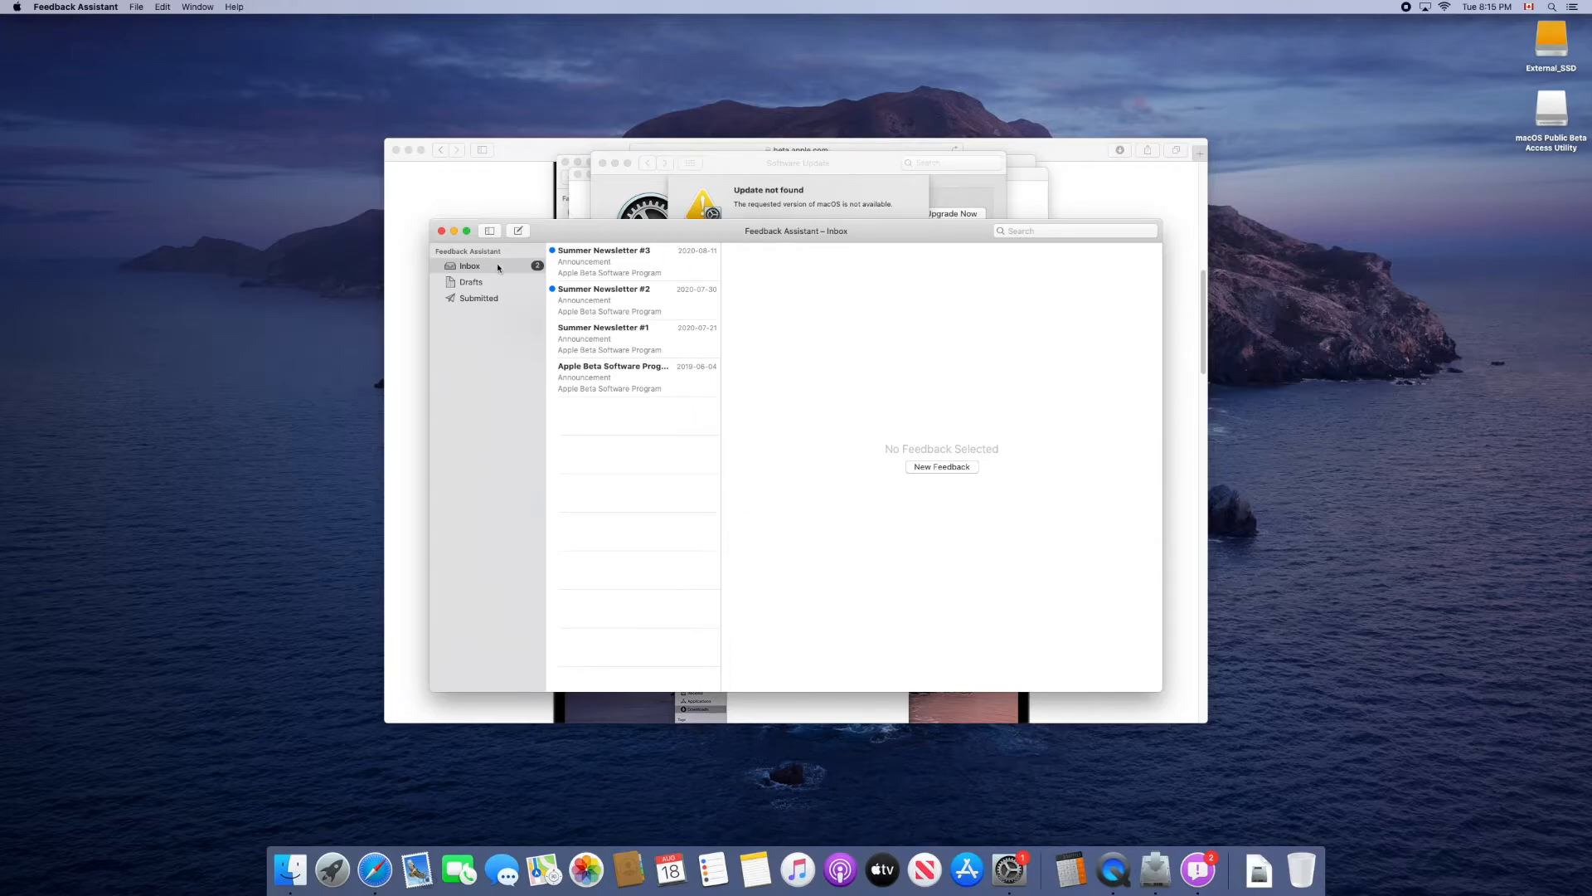
- Close Feedback Assistant and Software Update, dismiss the 'Update not found' alert, and keep the installer package
click(442, 231)
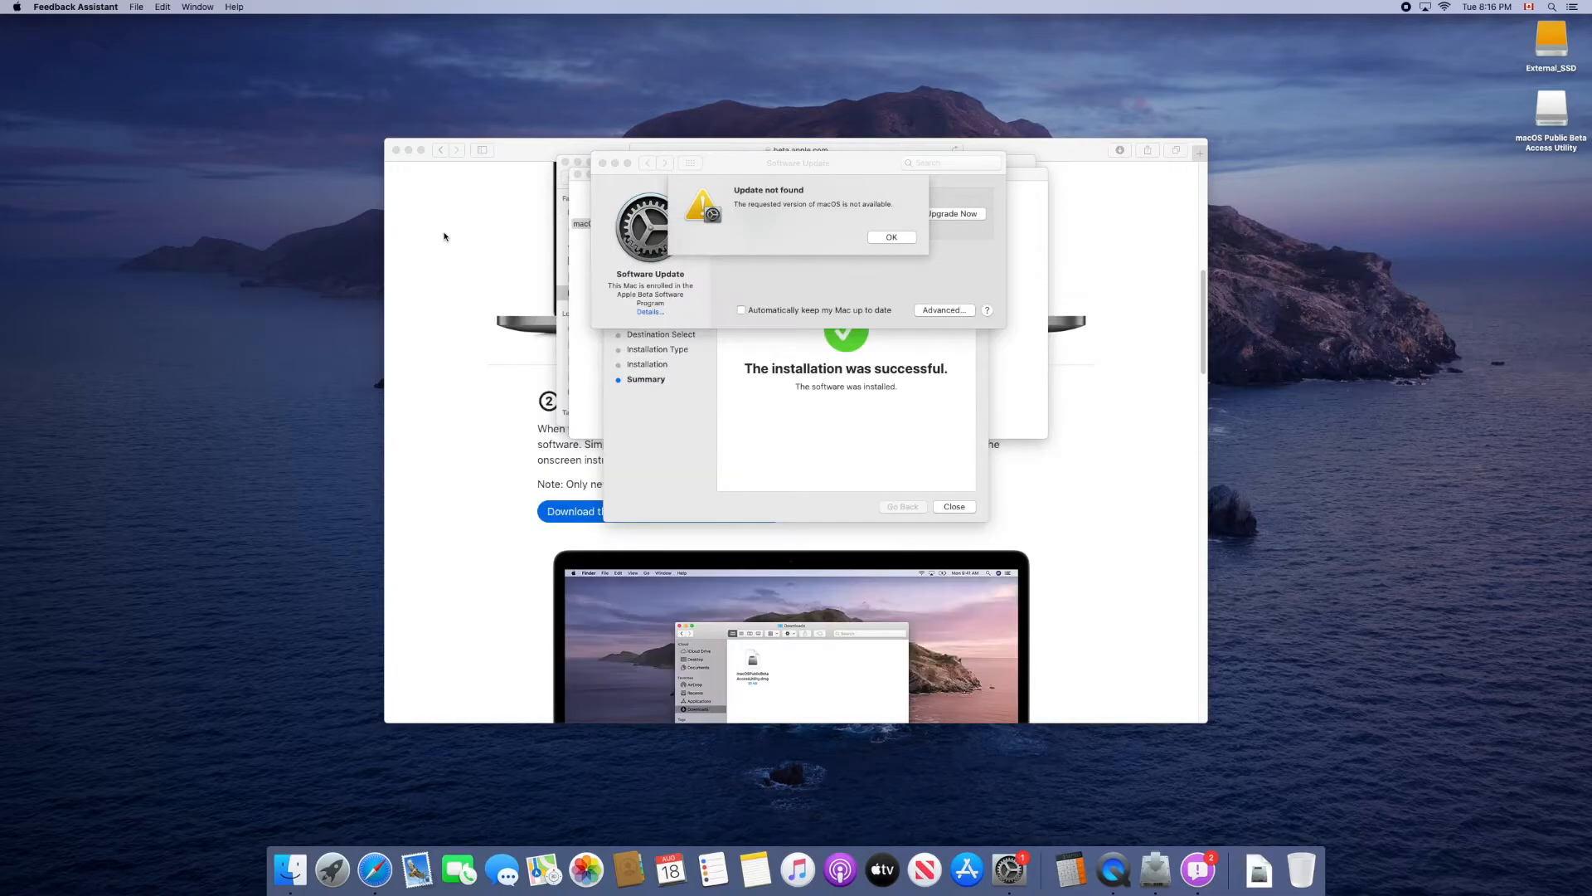
click(891, 238)
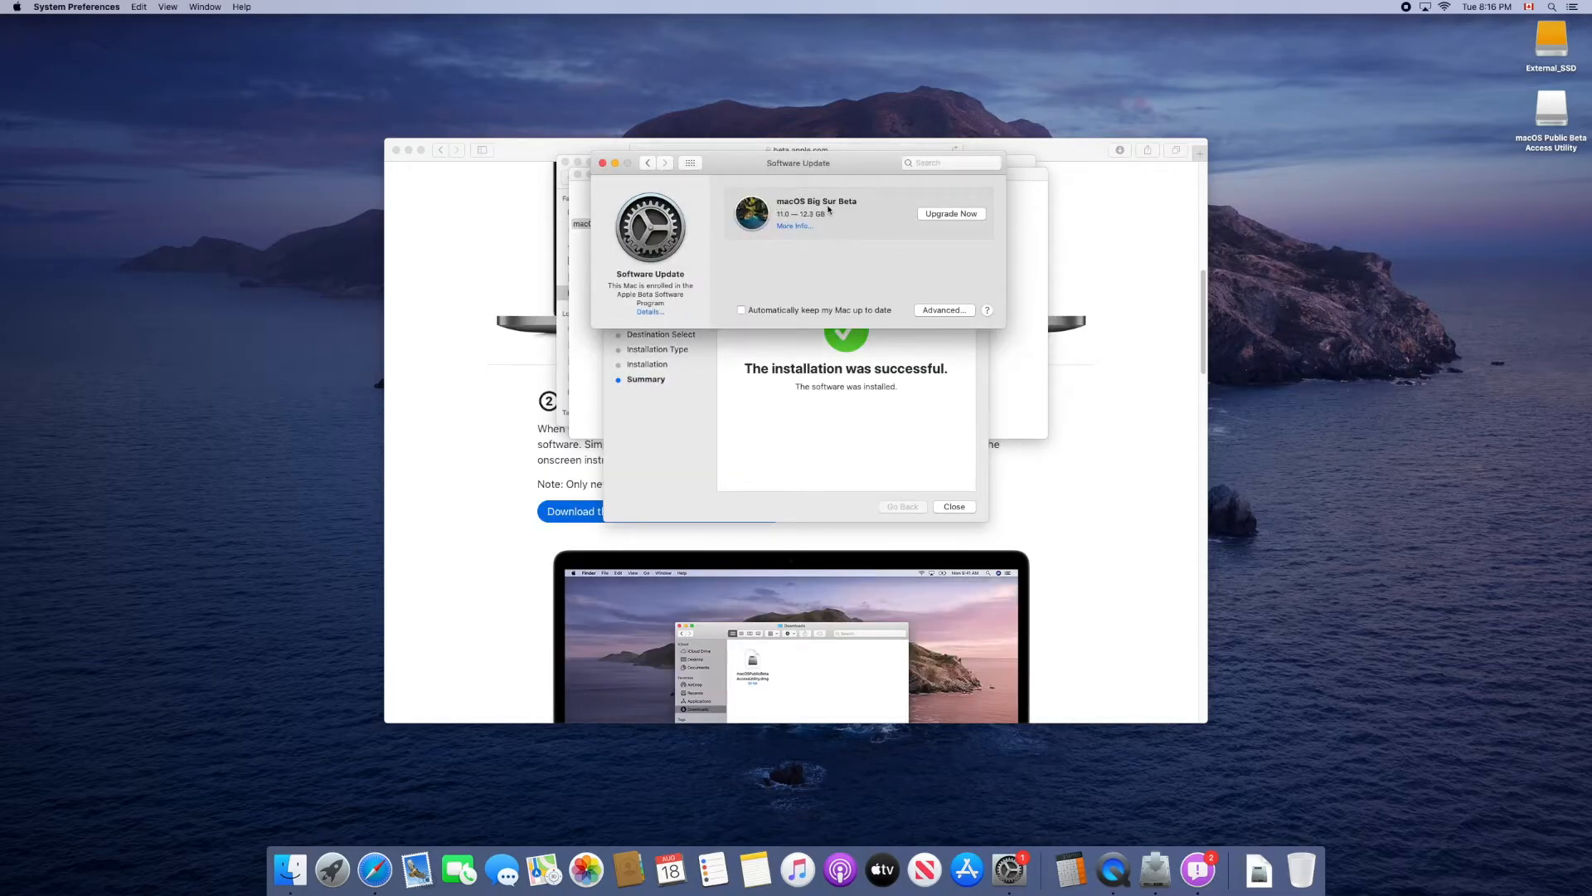
click(603, 162)
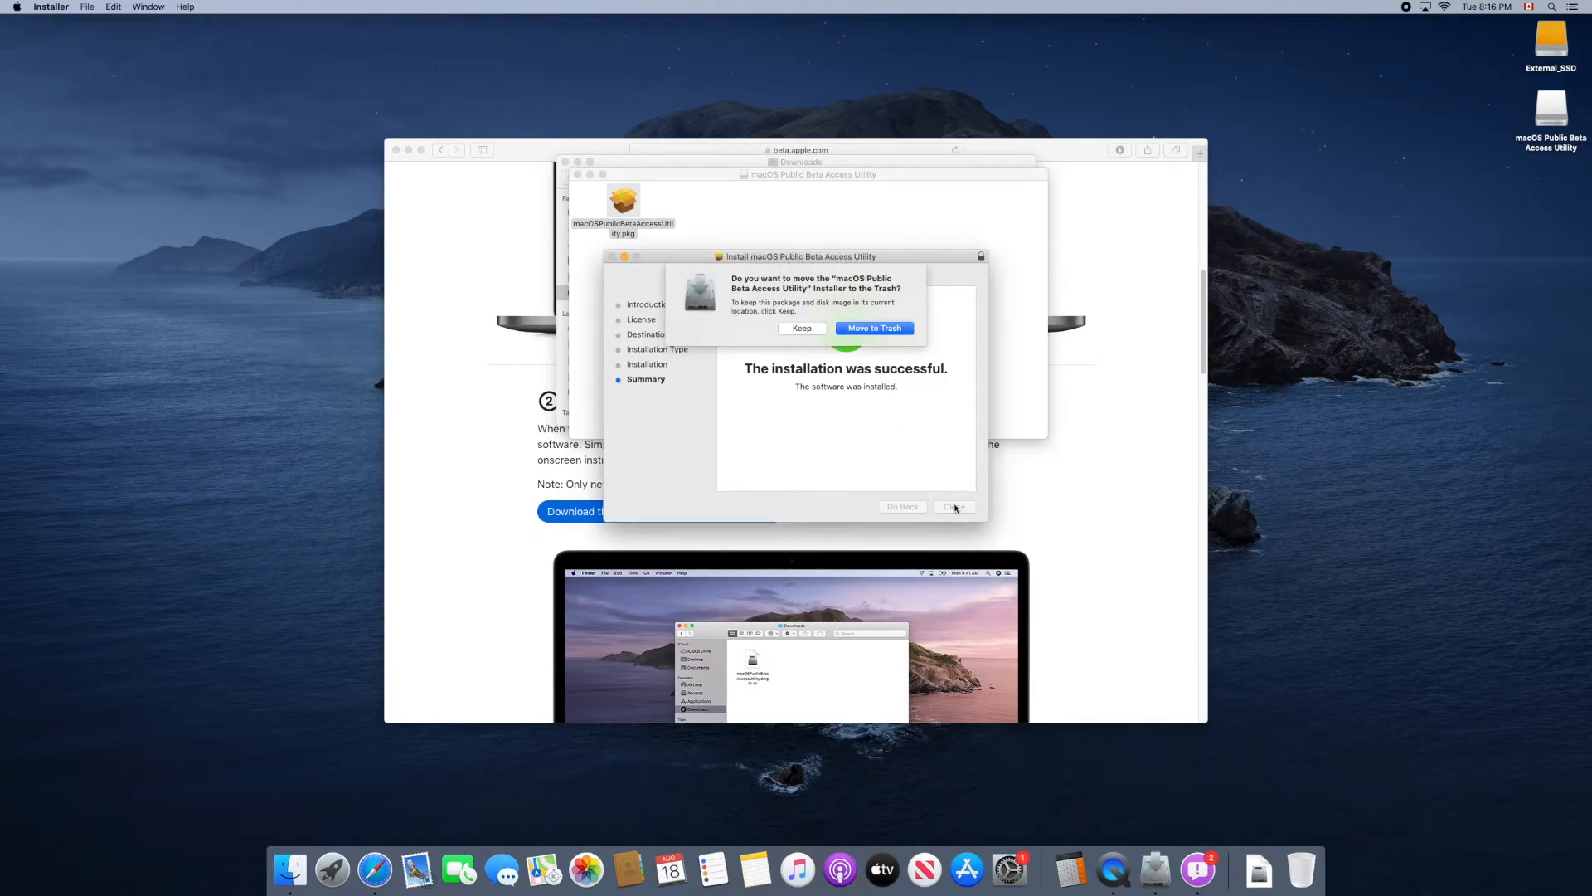
click(789, 330)
- Close the disk image, Downloads and Safari windows, then open System Preferences
click(578, 174)
click(566, 163)
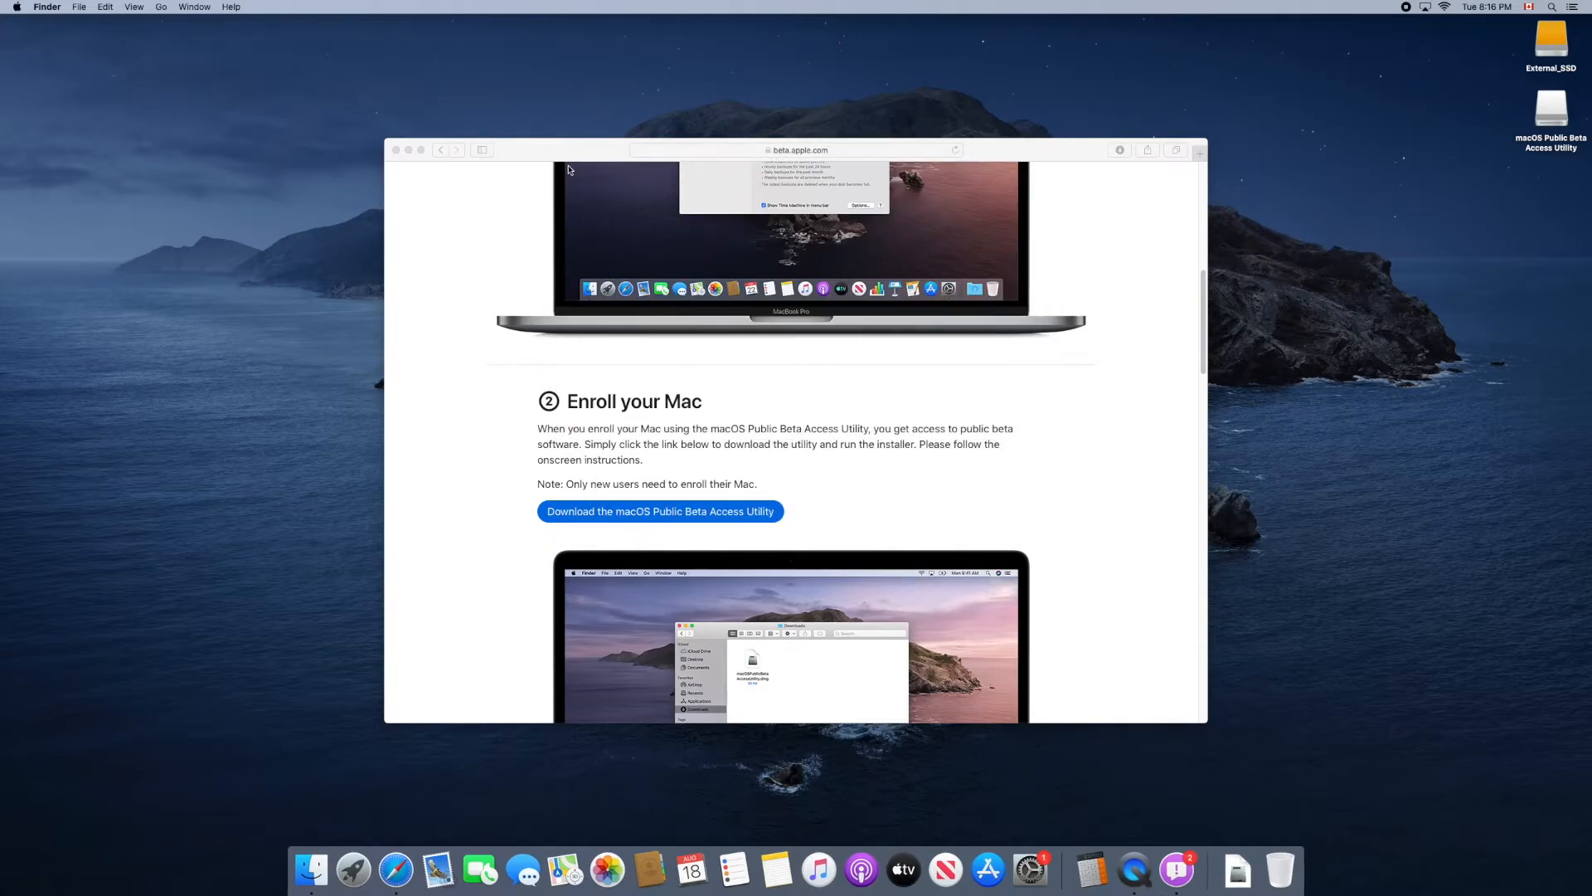
click(397, 150)
click(1031, 868)
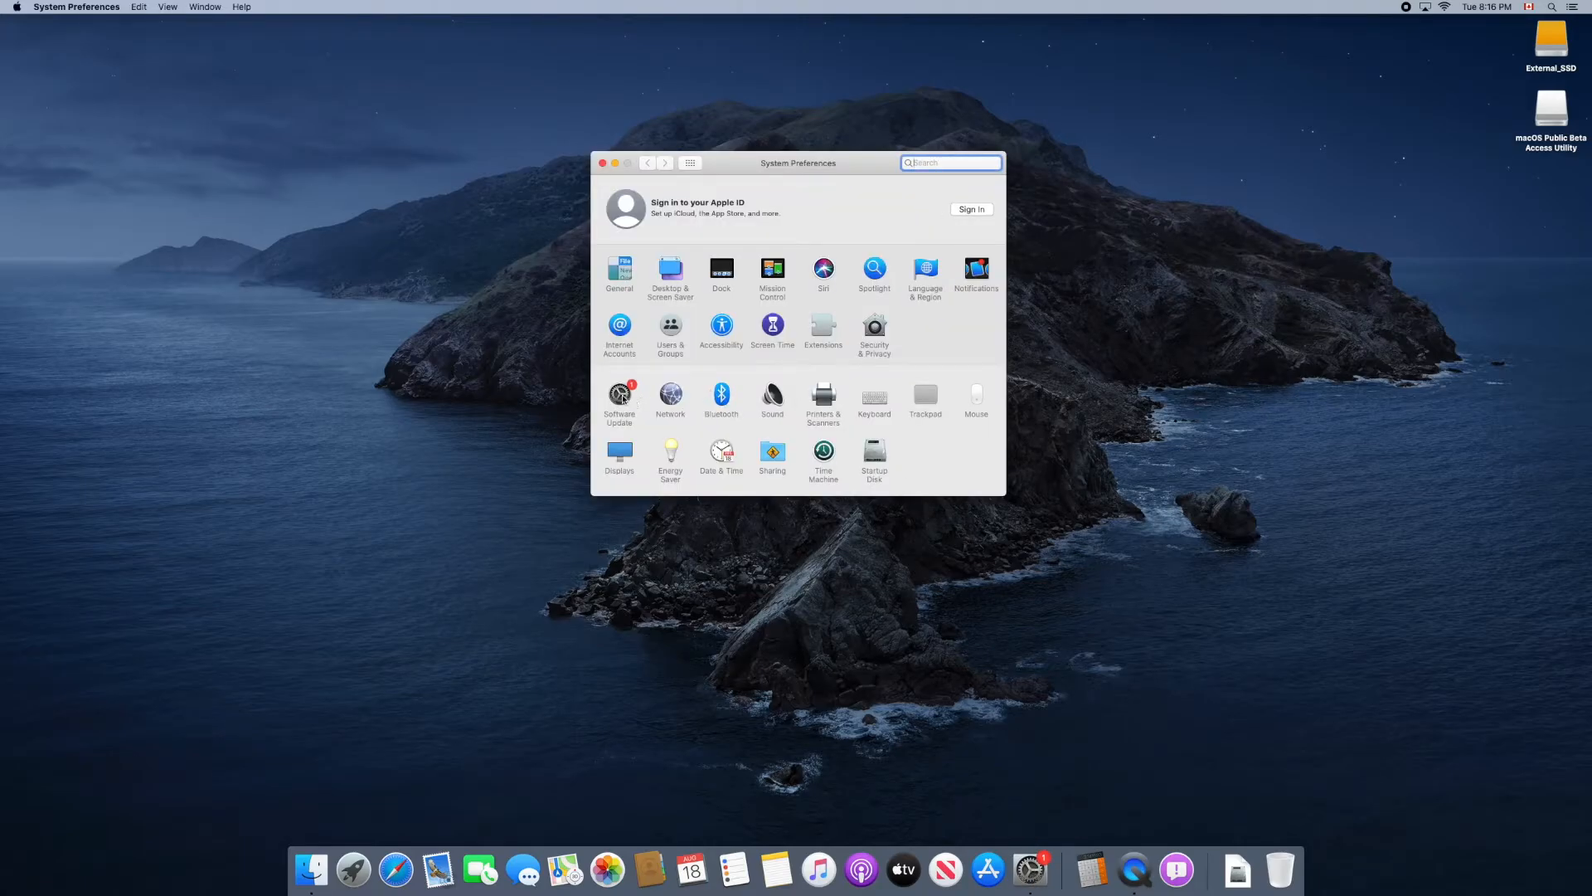
- In Software Update, choose Upgrade Now for macOS Big Sur Beta
click(621, 396)
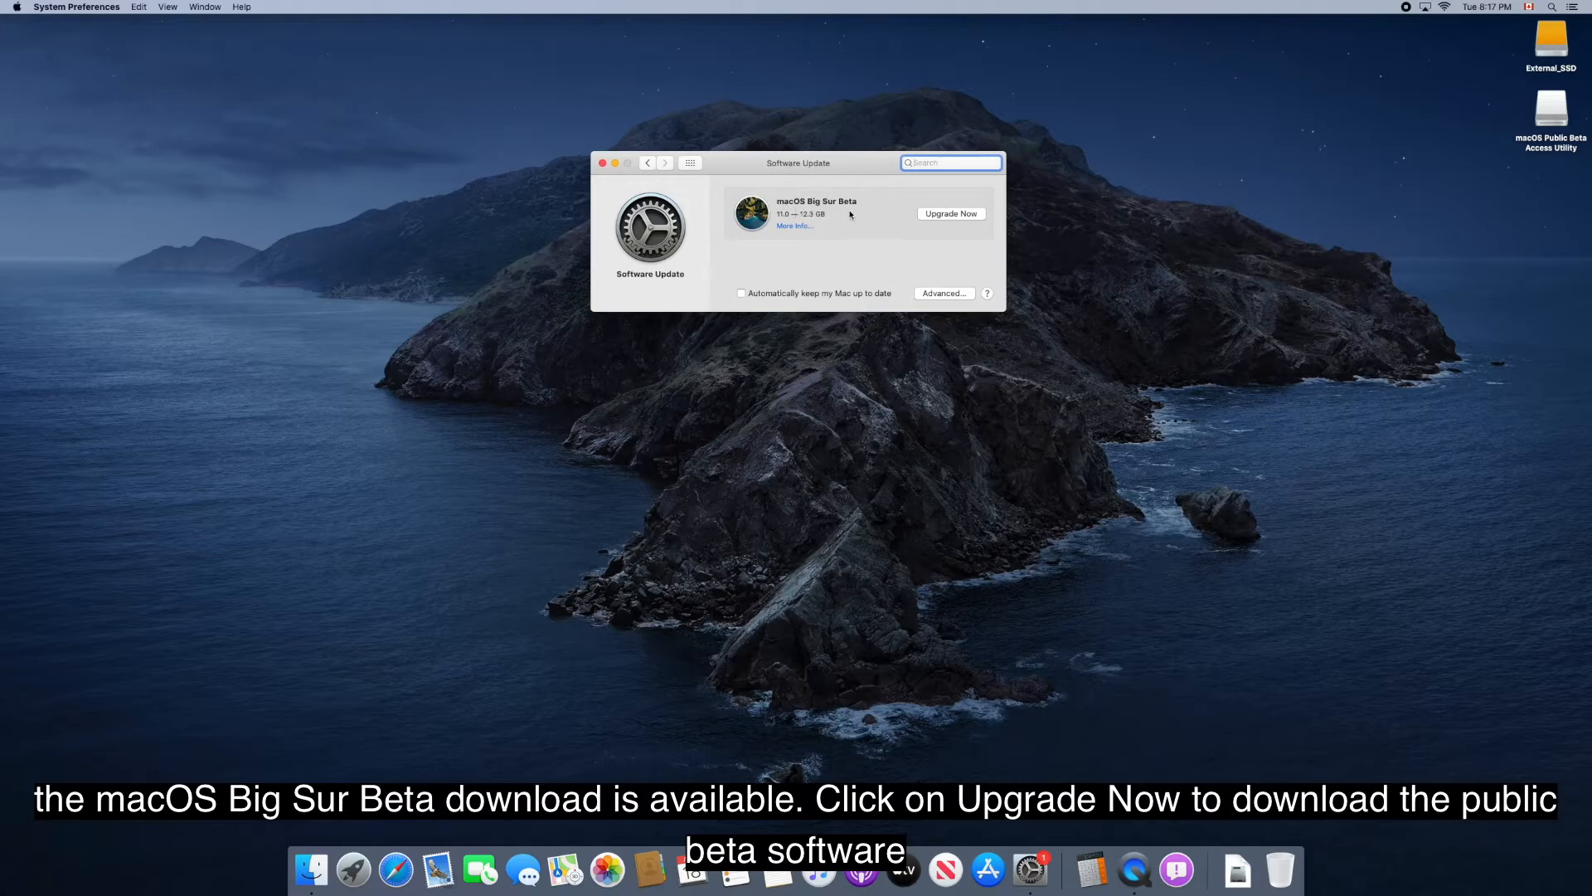
click(943, 214)
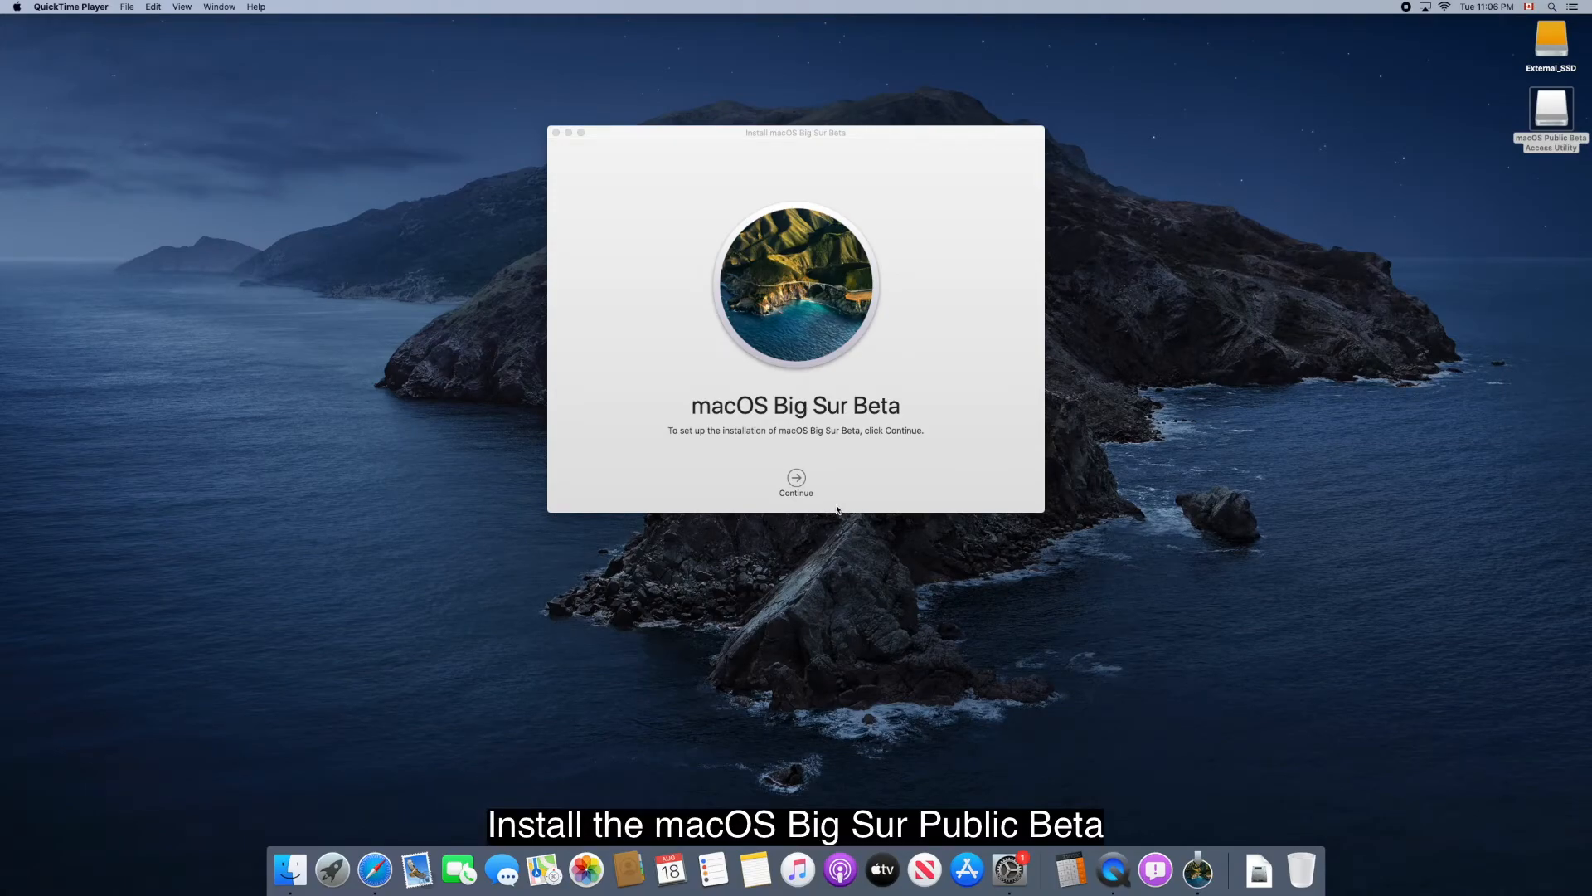
- Agree to the Big Sur Beta license and continue with External_SSD as the install disk
click(798, 478)
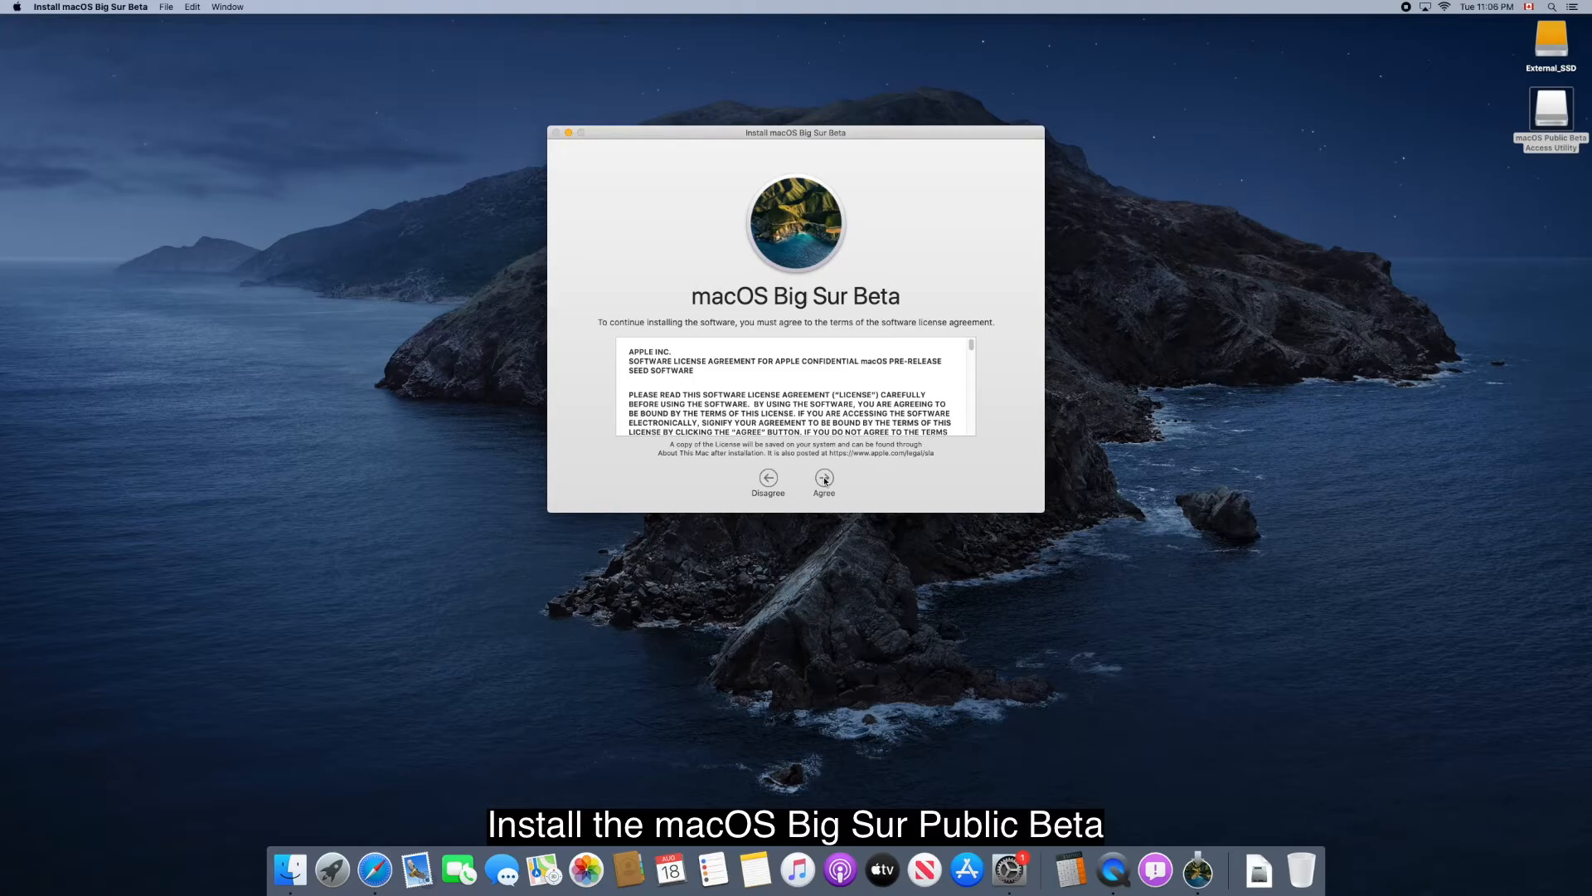
click(825, 479)
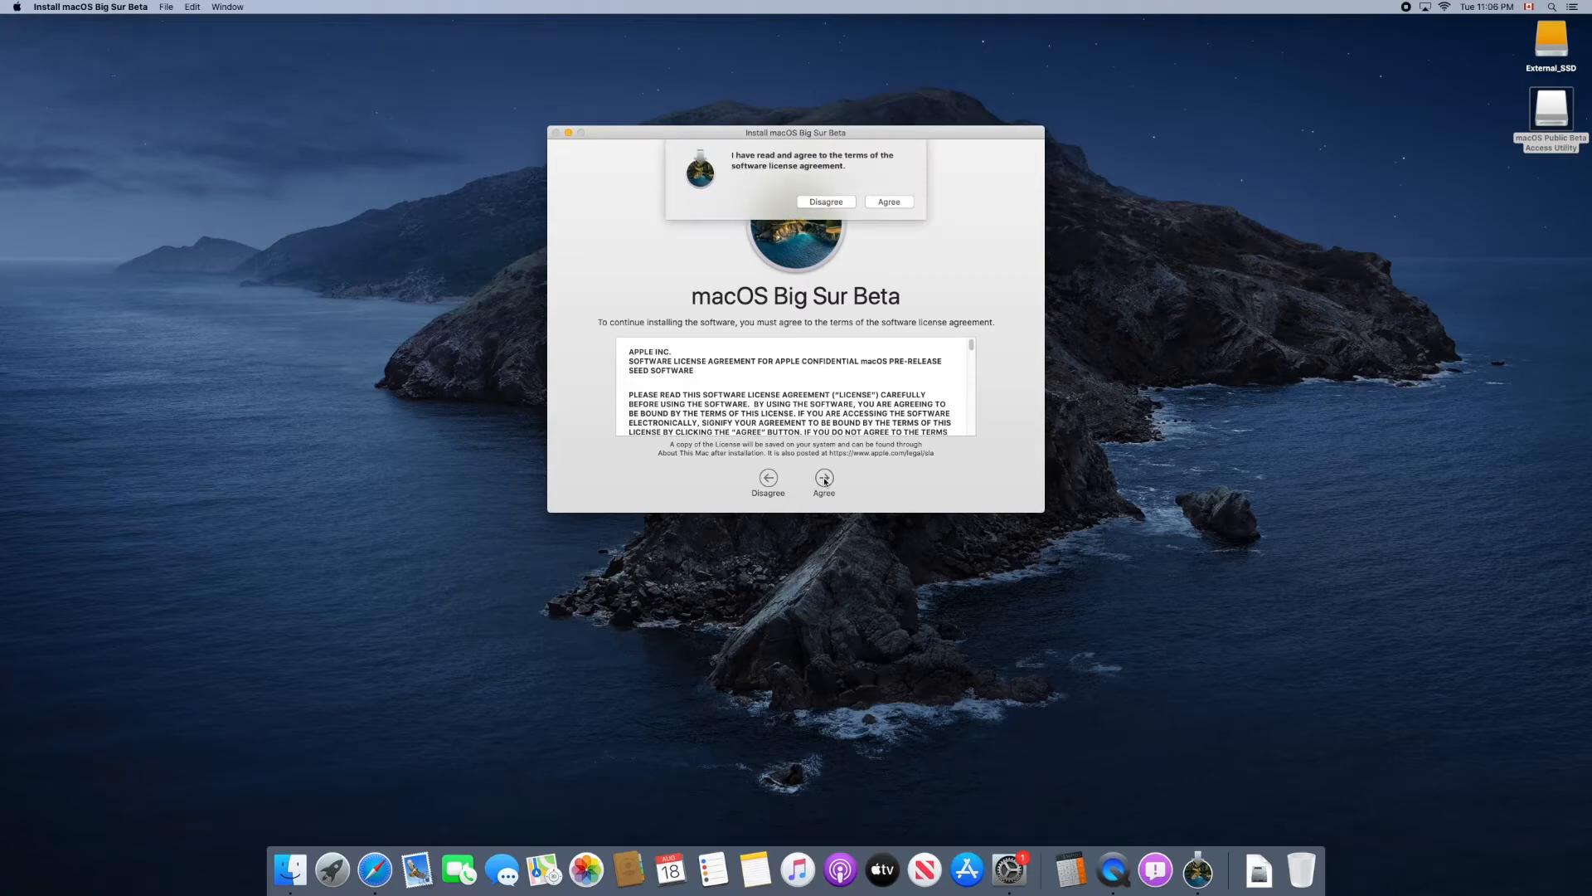
click(899, 207)
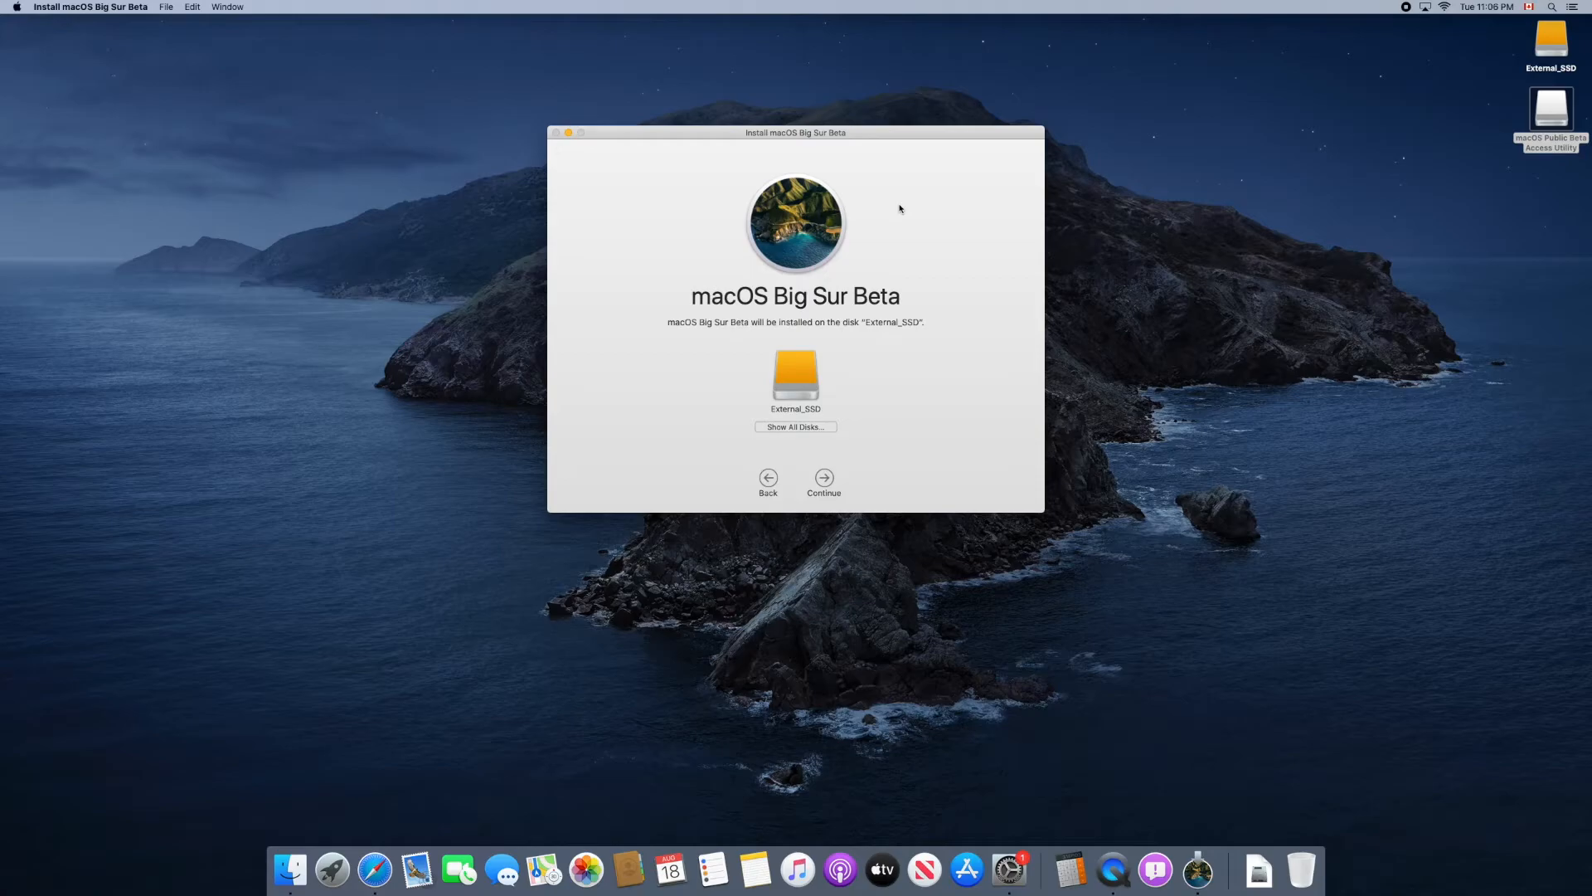
click(826, 479)
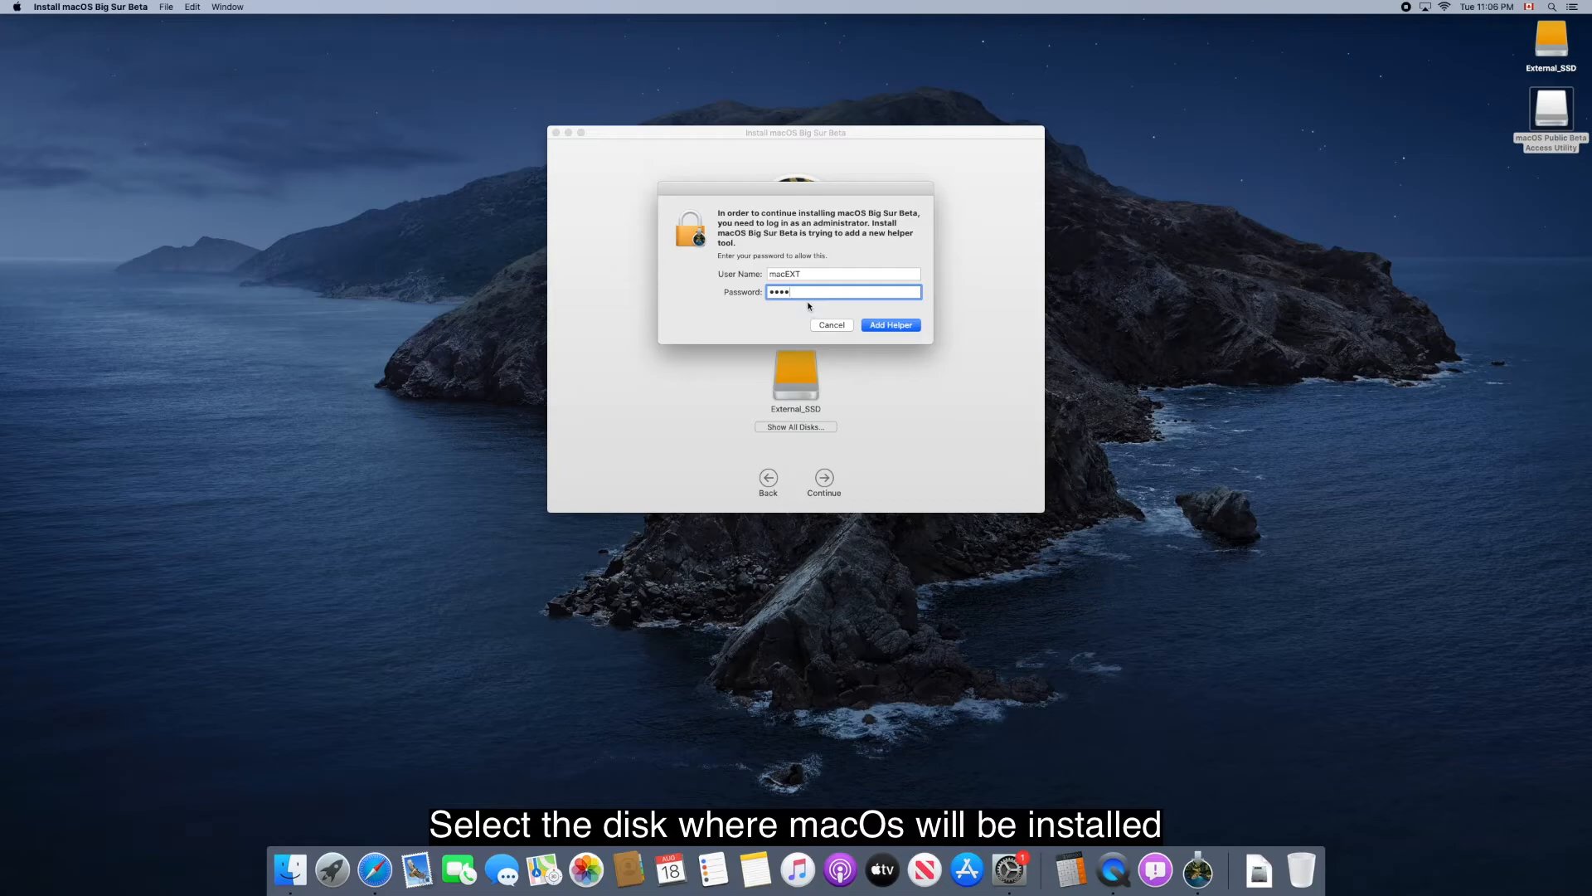
- Submit the admin password, then close Software Update once it shows Big Sur Beta 11.0 up to date
key(Return)
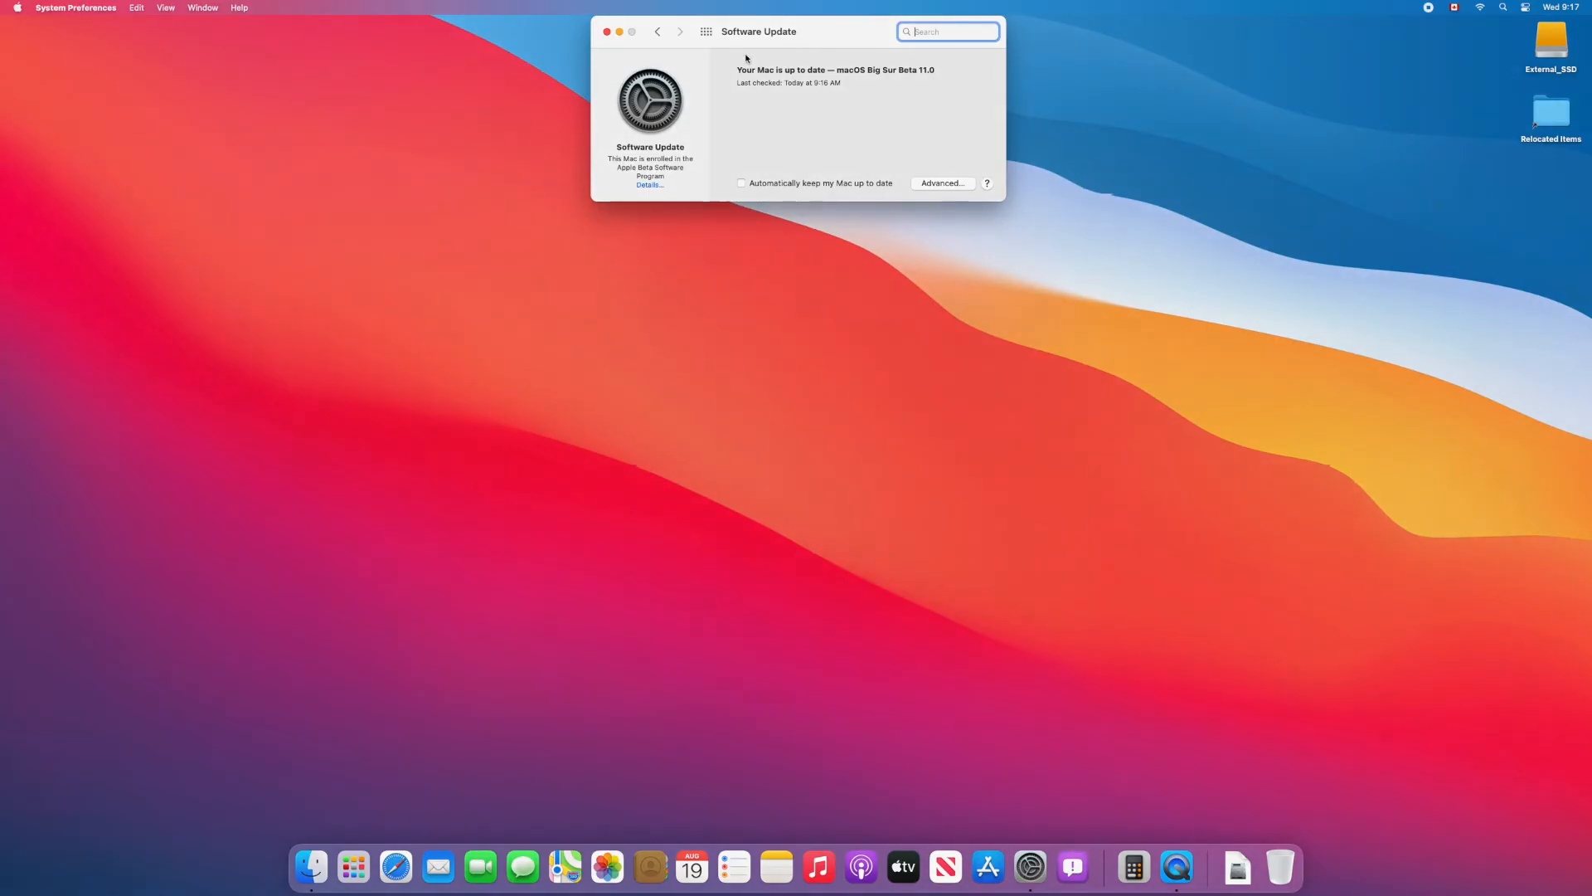
click(607, 33)
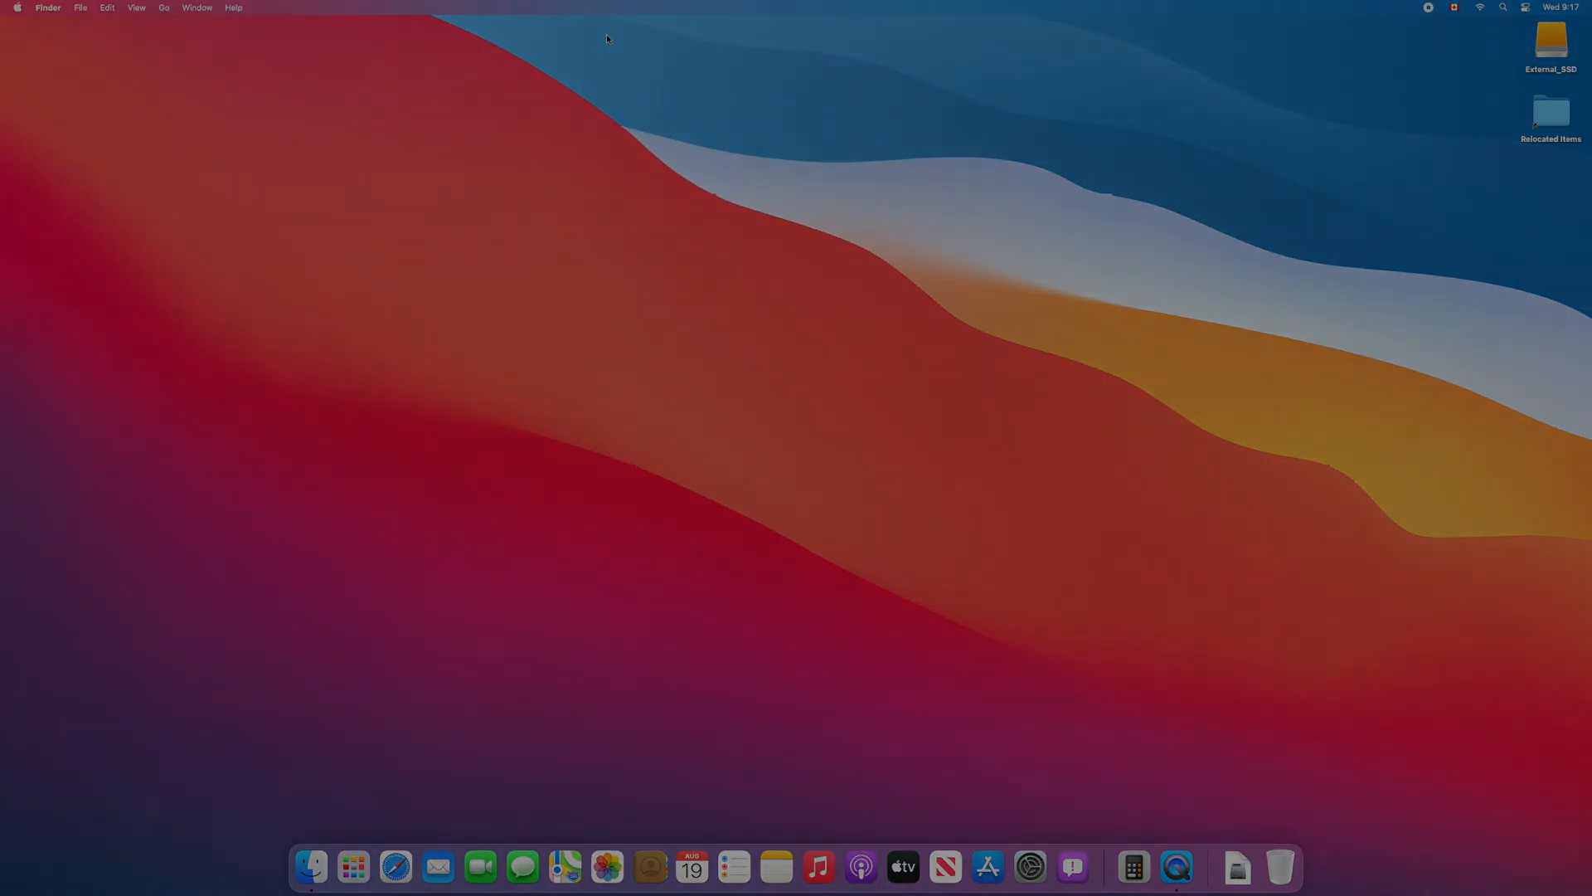